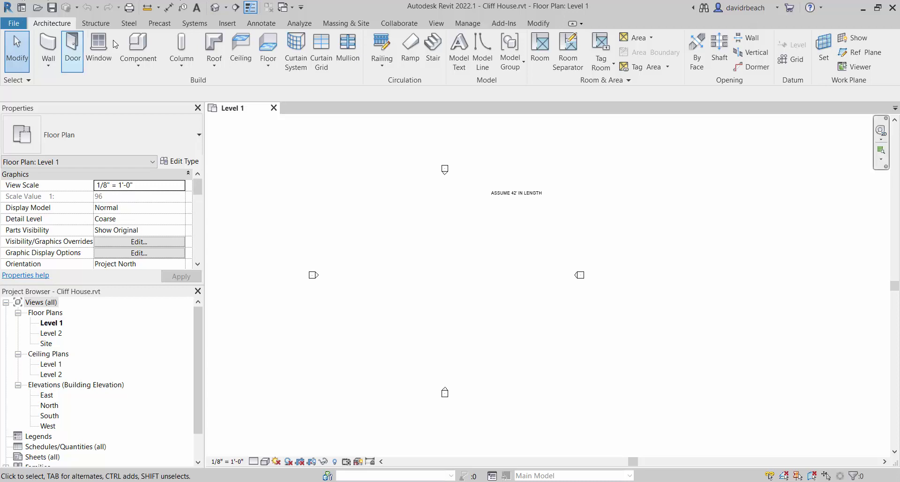
- Import Cliff_House_Ground_Floor.jpg from the Desktop using Insert > Import Image
scroll(386, 253, "down", 1)
middle_click_drag(435, 266, 458, 267)
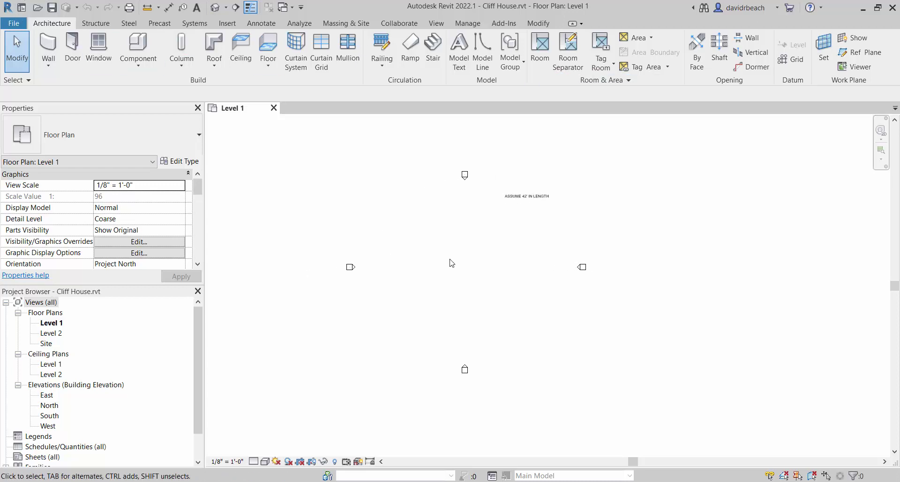
scroll(451, 262, "up", 1)
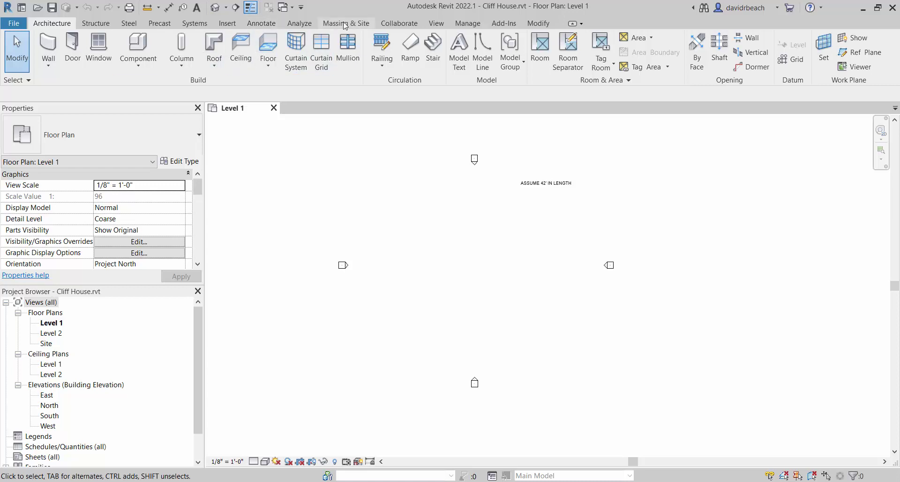
left_click(227, 23)
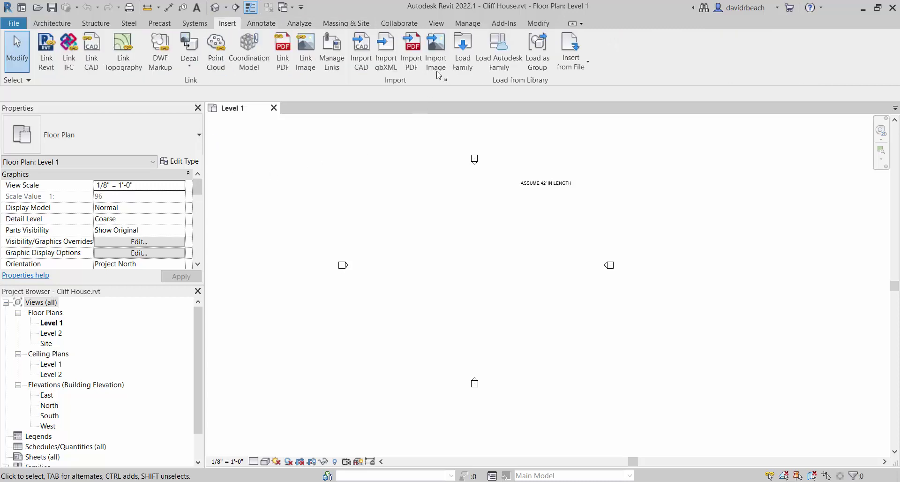
left_click(435, 52)
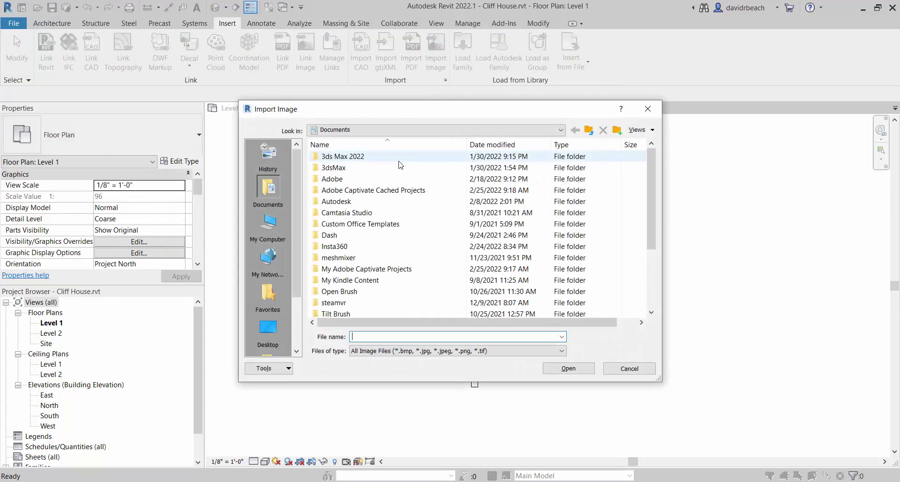
left_click(270, 329)
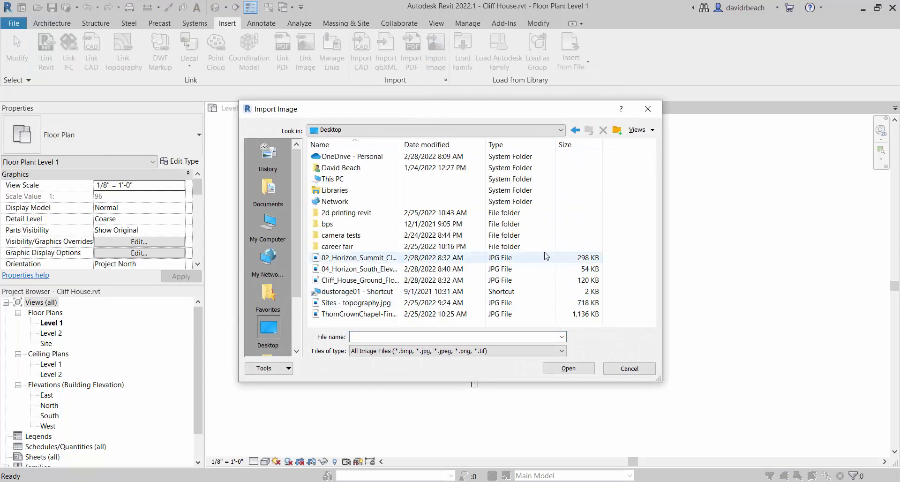
left_click(351, 280)
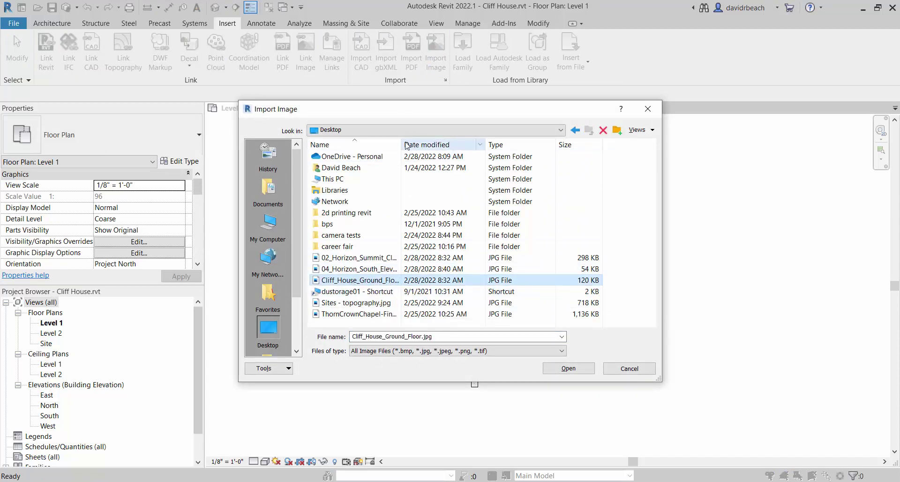
left_click_drag(402, 144, 458, 145)
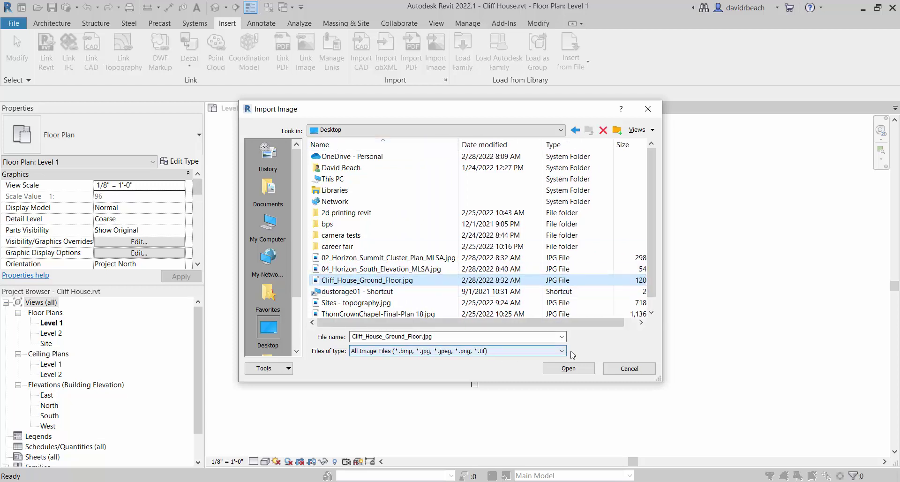
left_click(569, 369)
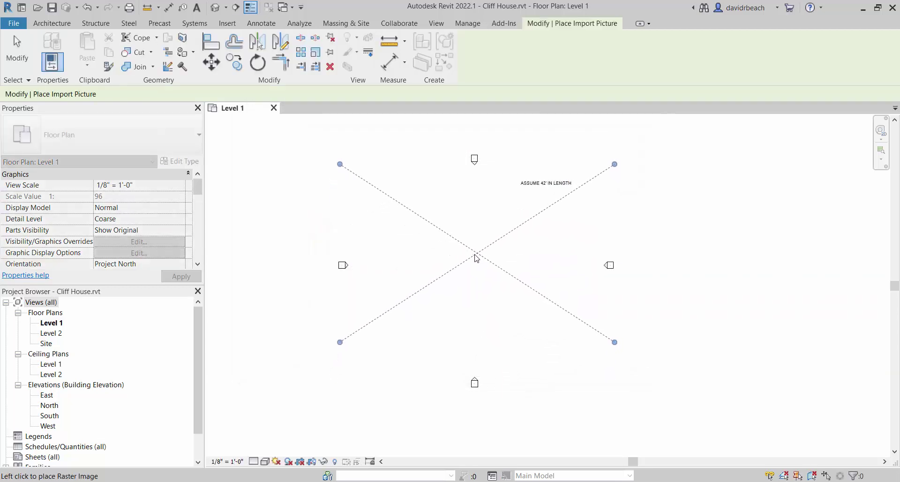
- Place the ground-floor image on Level 1, moving it down-right and nudging it right
left_click(480, 256)
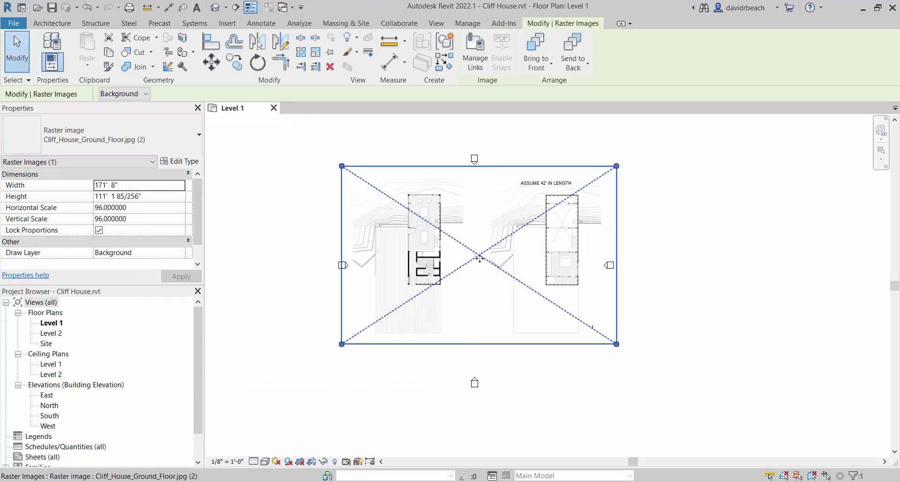
left_click_drag(480, 257, 520, 276)
key("Right")
key("Right")
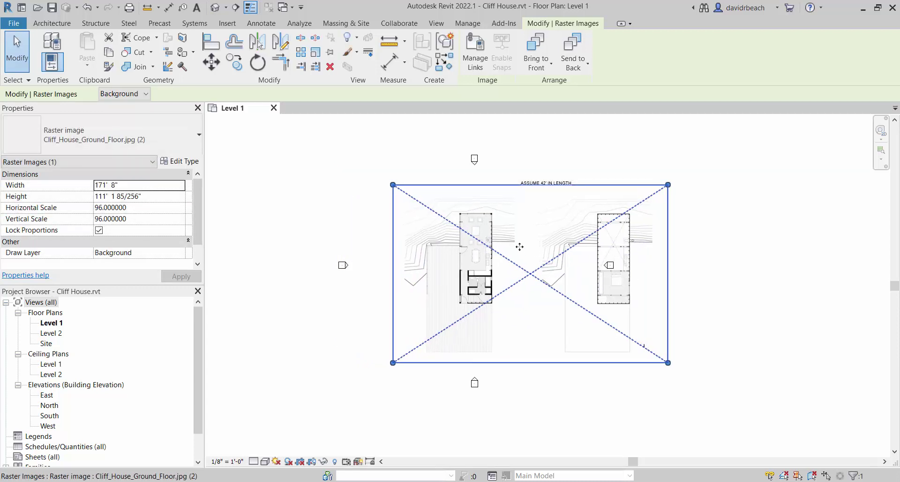
left_click(347, 334)
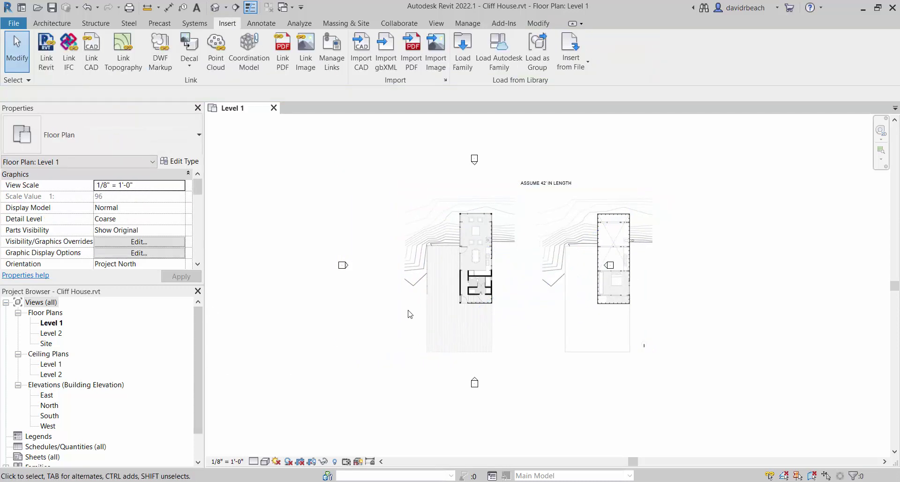
scroll(541, 218, "up", 2)
middle_click_drag(543, 217, 663, 230)
scroll(609, 277, "down", 3)
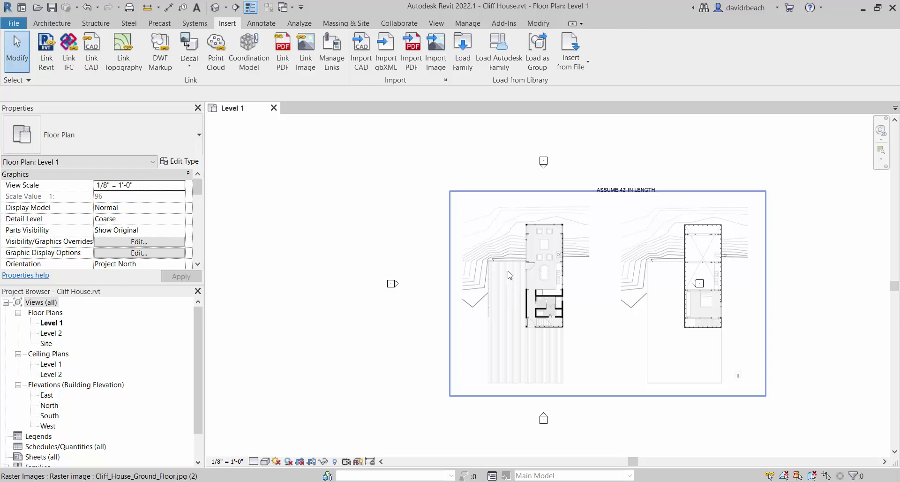
scroll(536, 281, "up", 1)
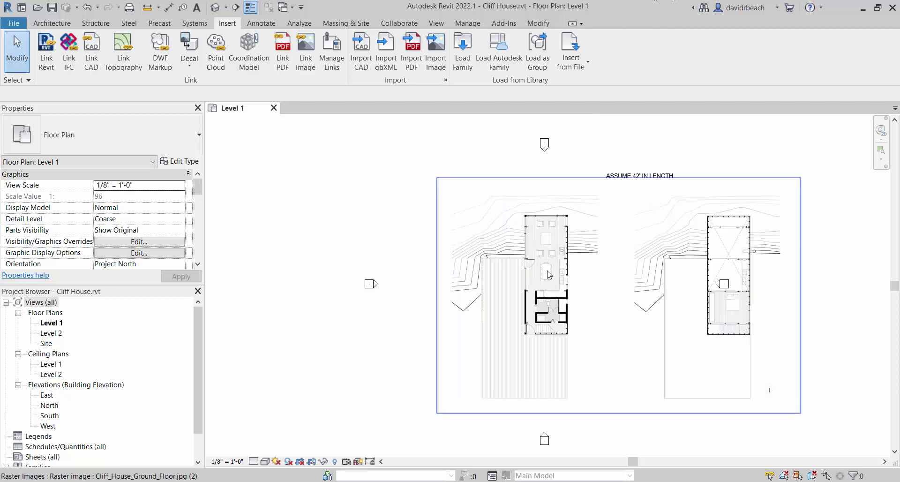
scroll(550, 275, "up", 3)
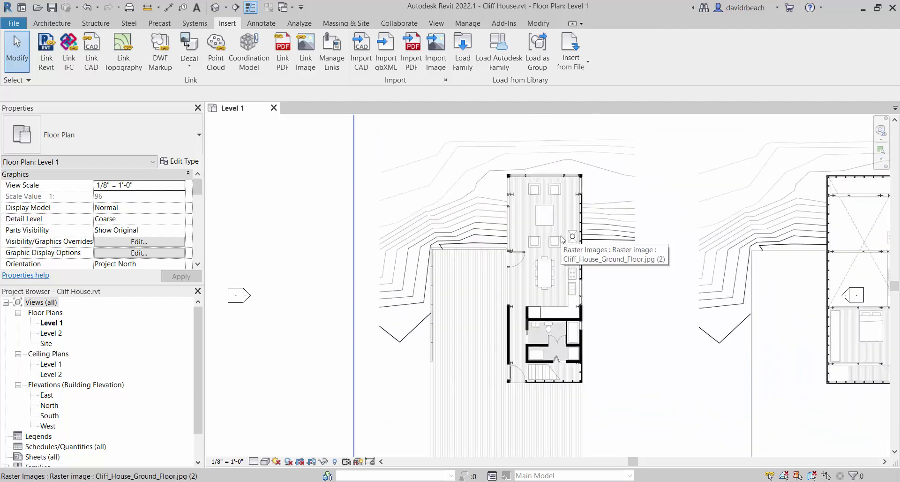
scroll(490, 310, "up", 8)
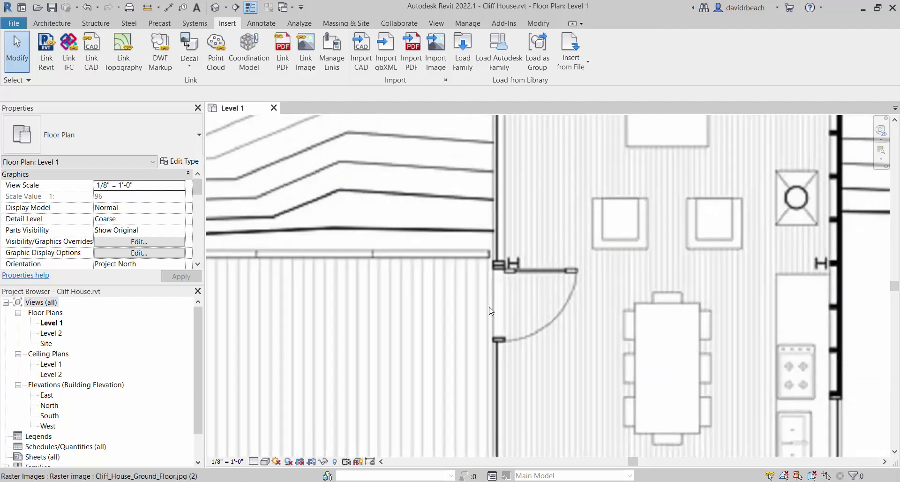
scroll(490, 311, "up", 1)
left_click(147, 7)
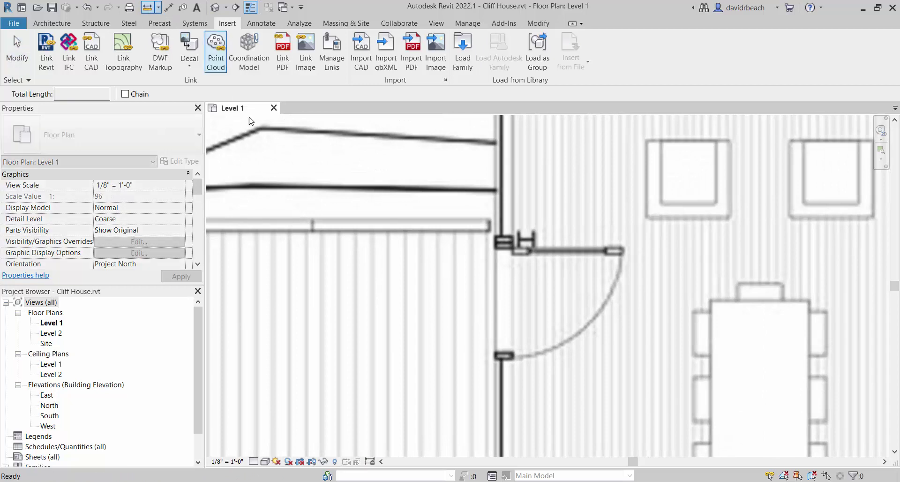
left_click(503, 246)
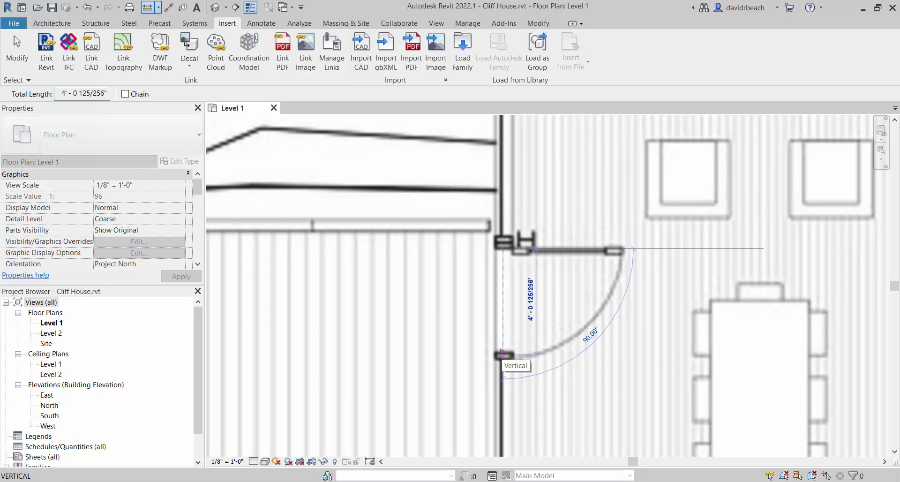
key("Escape")
key("Escape")
scroll(492, 343, "down", 1)
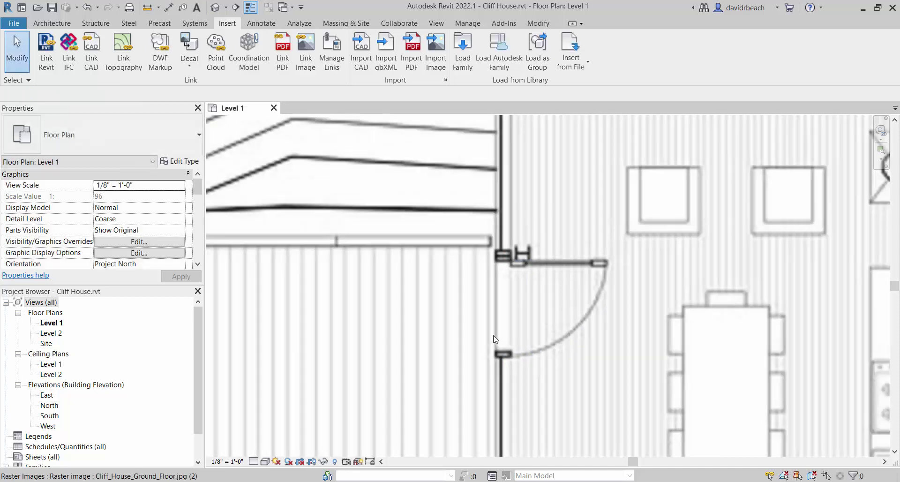
scroll(489, 336, "down", 6)
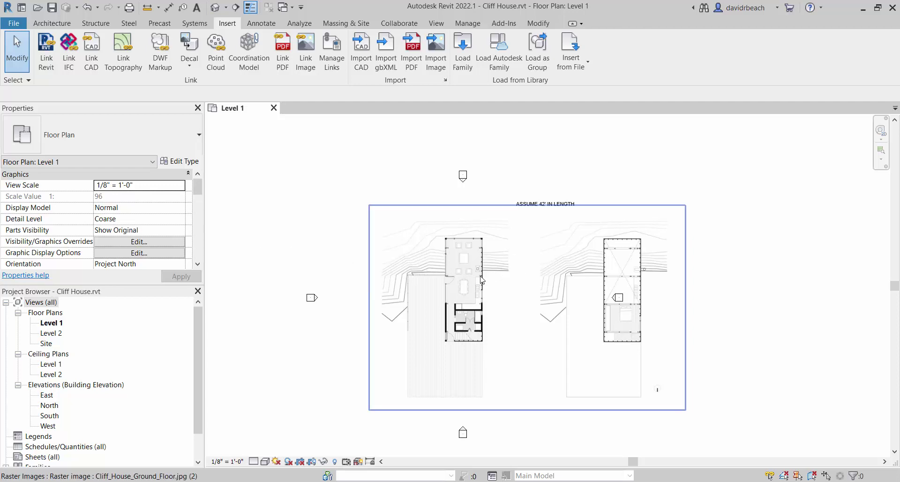
scroll(480, 277, "up", 2)
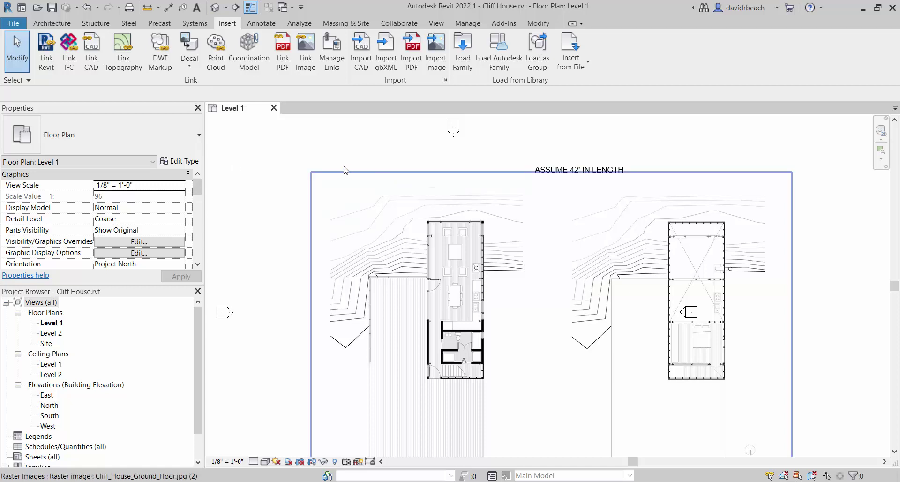
scroll(440, 300, "up", 3)
scroll(503, 217, "down", 2)
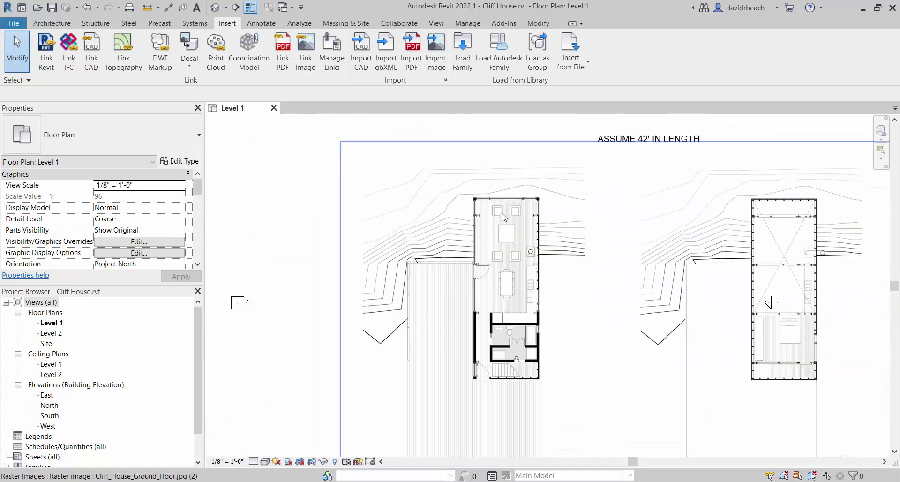
scroll(504, 217, "down", 1)
middle_click_drag(504, 217, 495, 182)
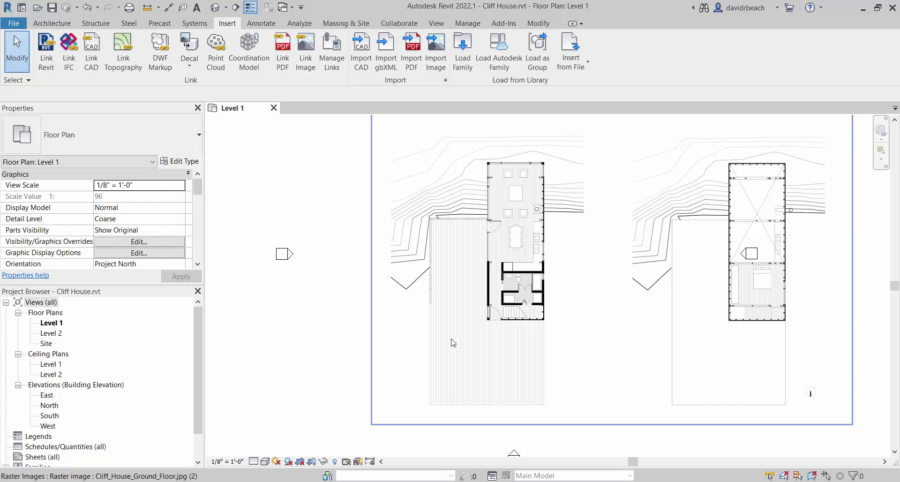
scroll(492, 254, "up", 5)
scroll(494, 252, "down", 5)
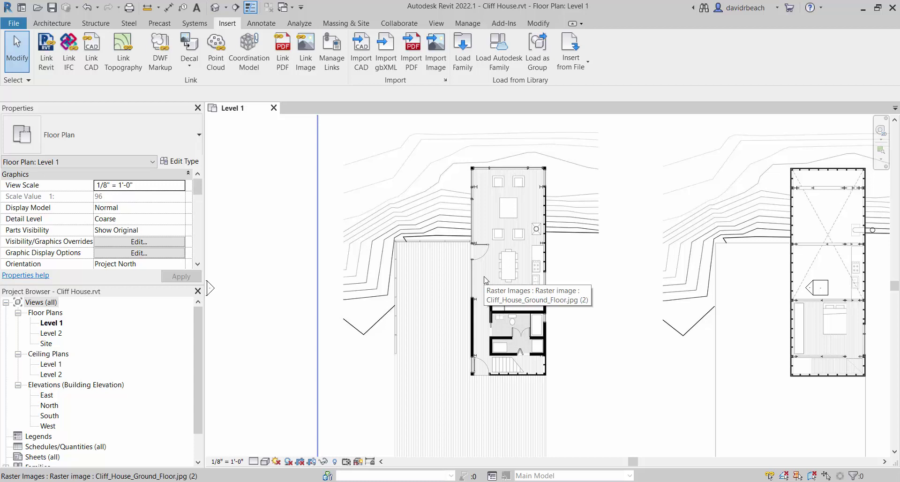
scroll(669, 227, "down", 4)
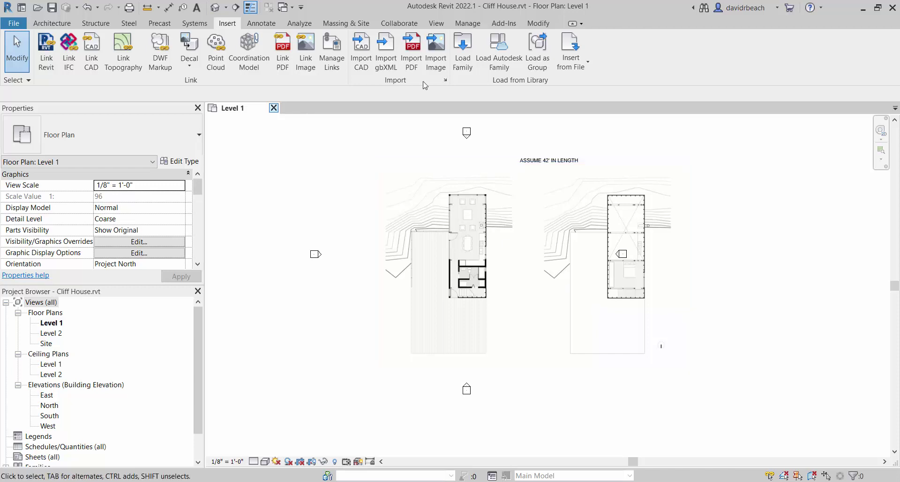
scroll(440, 229, "up", 8)
scroll(493, 234, "up", 10)
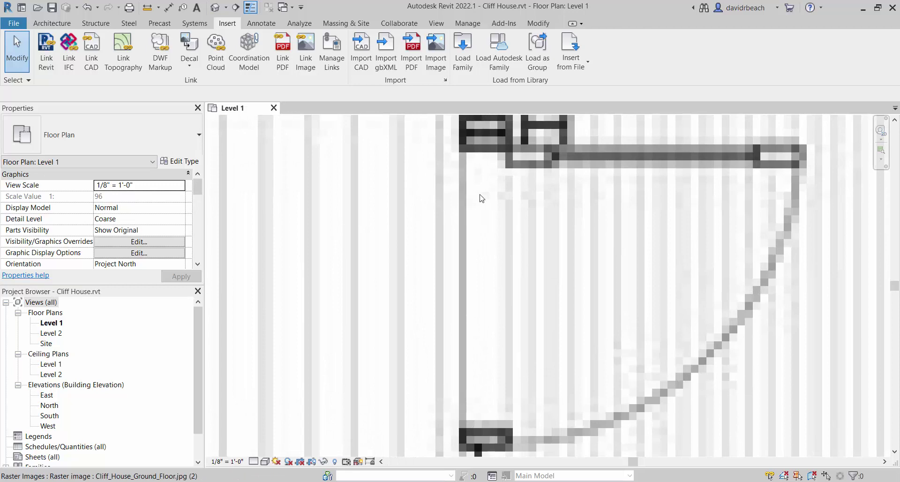
scroll(488, 165, "up", 5)
middle_click_drag(515, 185, 520, 215)
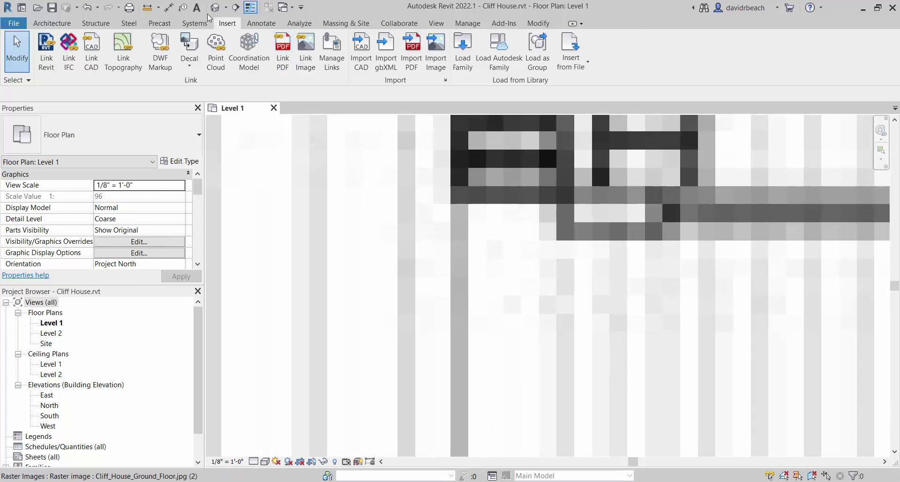
left_click(147, 7)
scroll(484, 191, "up", 1)
scroll(484, 191, "up", 2)
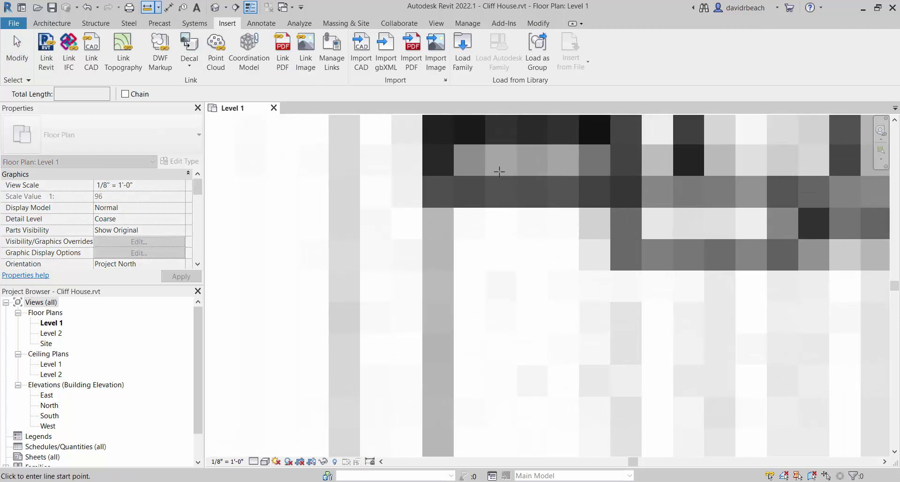
left_click(501, 175)
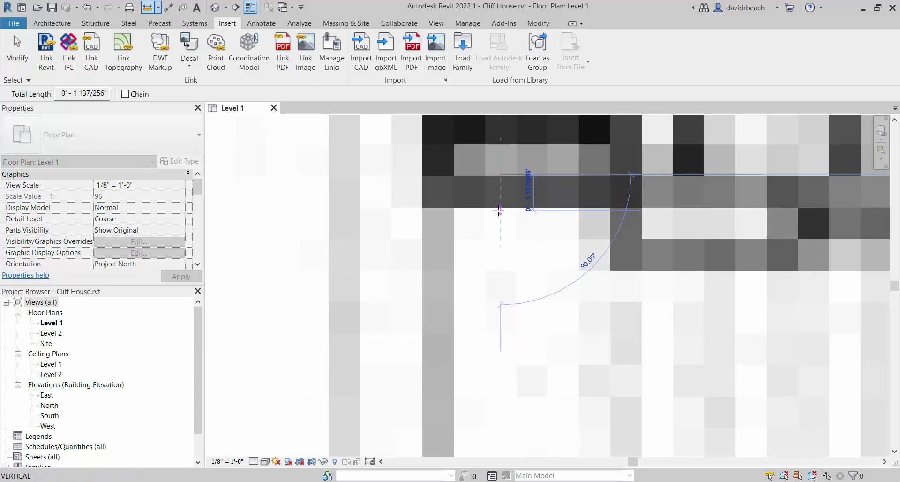
key("Escape")
key("Escape")
scroll(497, 211, "down", 4)
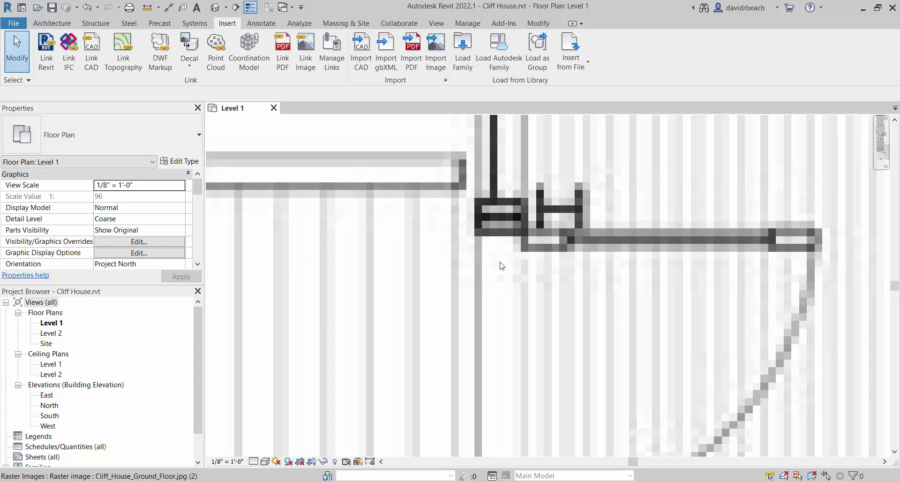
scroll(517, 219, "down", 10)
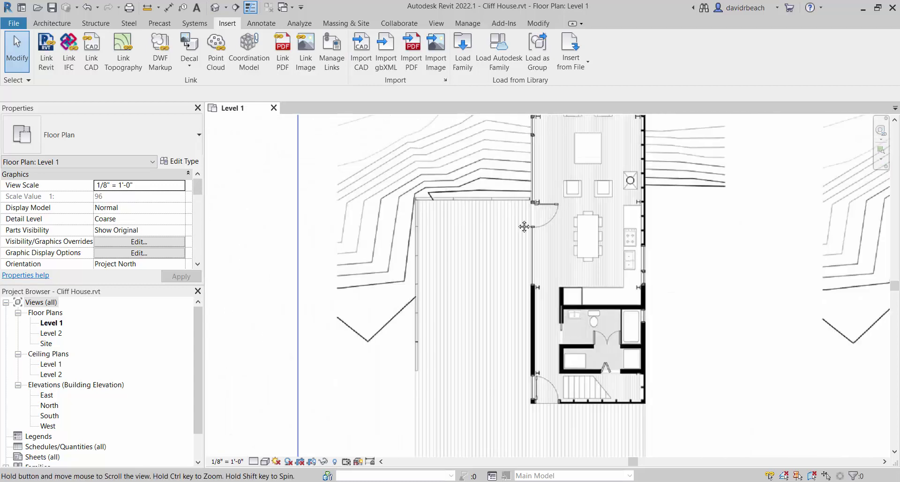
middle_click_drag(517, 219, 470, 225)
scroll(487, 187, "up", 2)
scroll(487, 197, "down", 2)
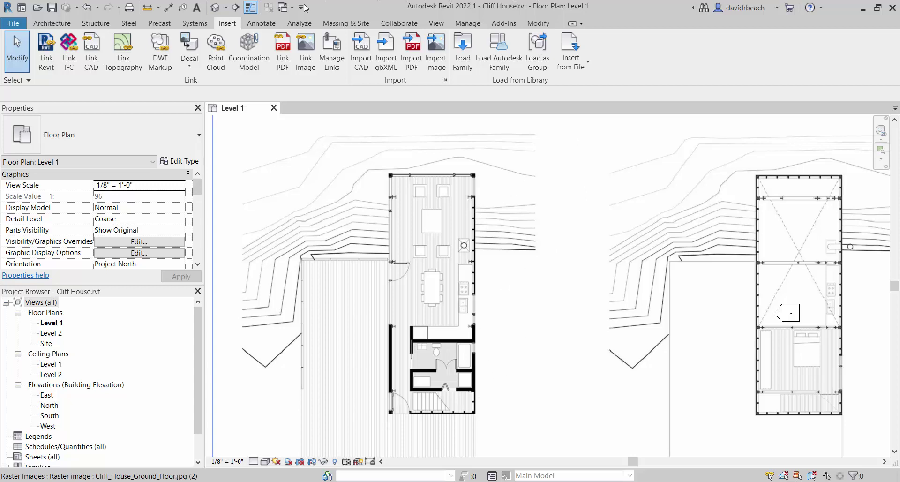
- Draw a detail line from the top-right wall corner horizontally to the right of the house
left_click(258, 25)
left_click(263, 39)
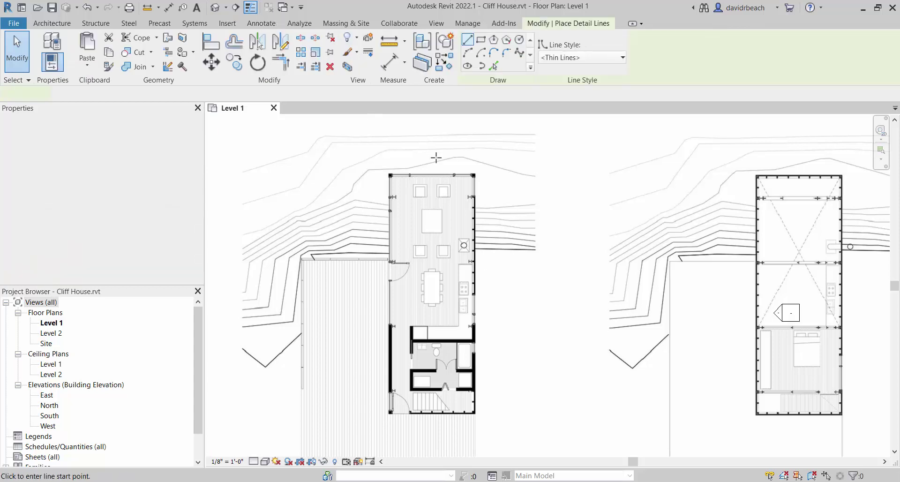
scroll(453, 173, "up", 15)
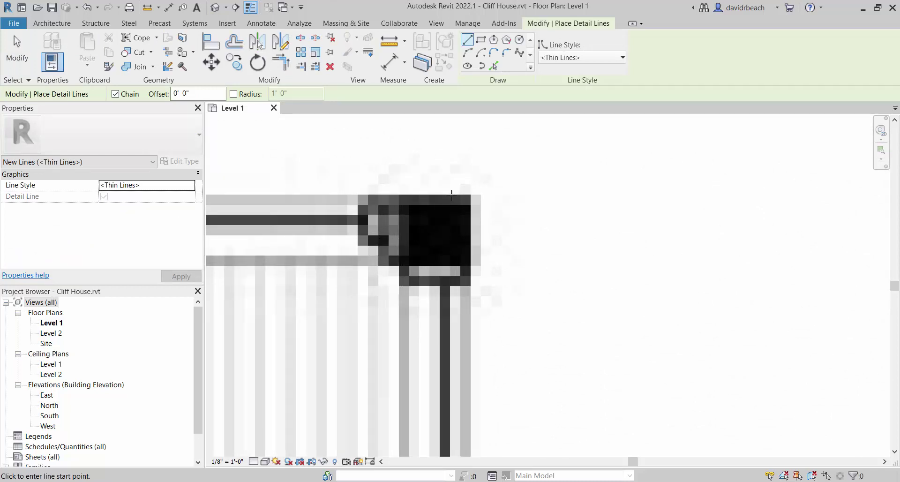
left_click(451, 195)
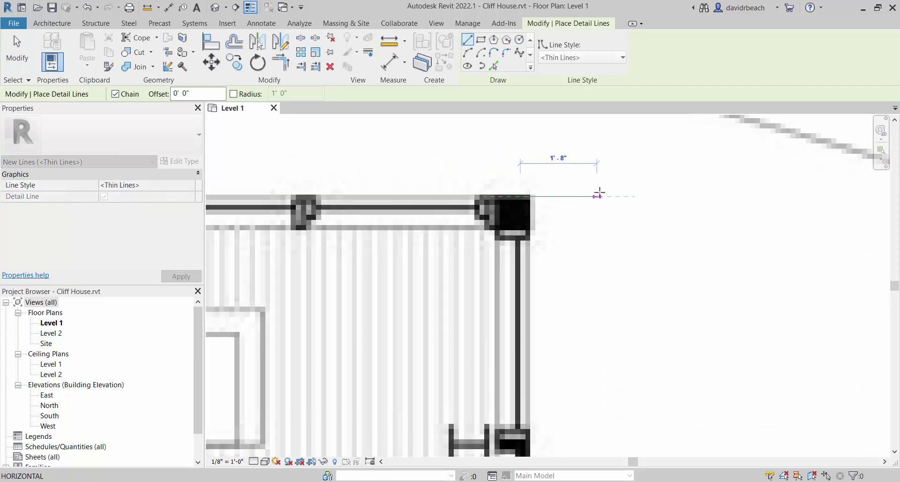
scroll(688, 189, "down", 5)
scroll(612, 191, "up", 1)
scroll(659, 193, "down", 2)
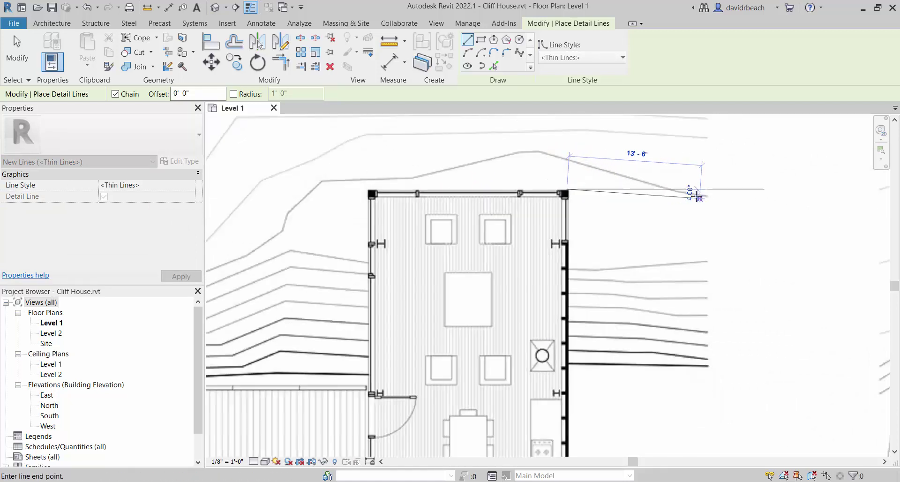
left_click(665, 191)
key("Escape")
key("Escape")
scroll(657, 258, "down", 1)
scroll(651, 261, "down", 2)
scroll(621, 317, "up", 1)
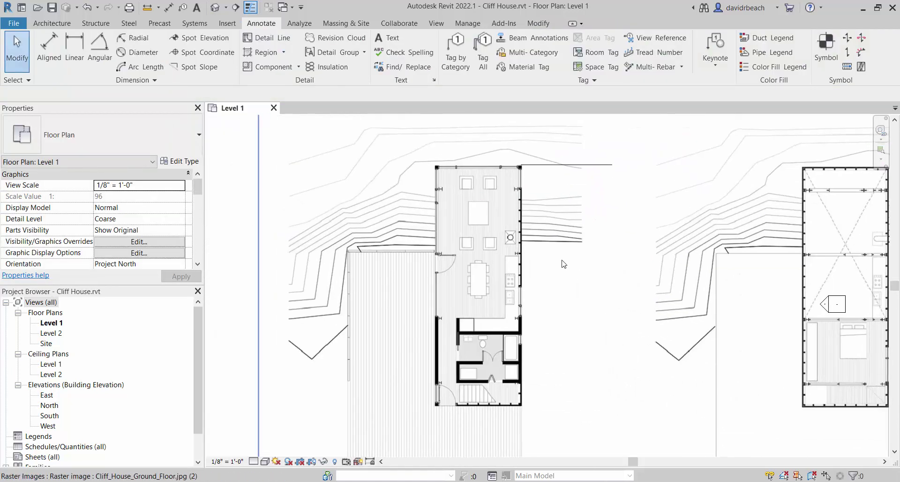
- Offset a copy of the detail line 42' 0" below the original using a numerical offset
left_click(545, 24)
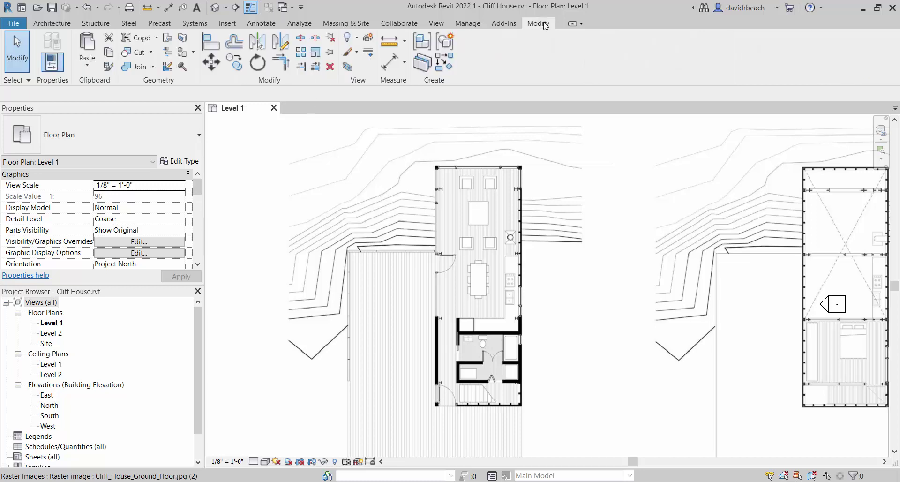
left_click(233, 49)
left_click(135, 93)
type("42' 0\"")
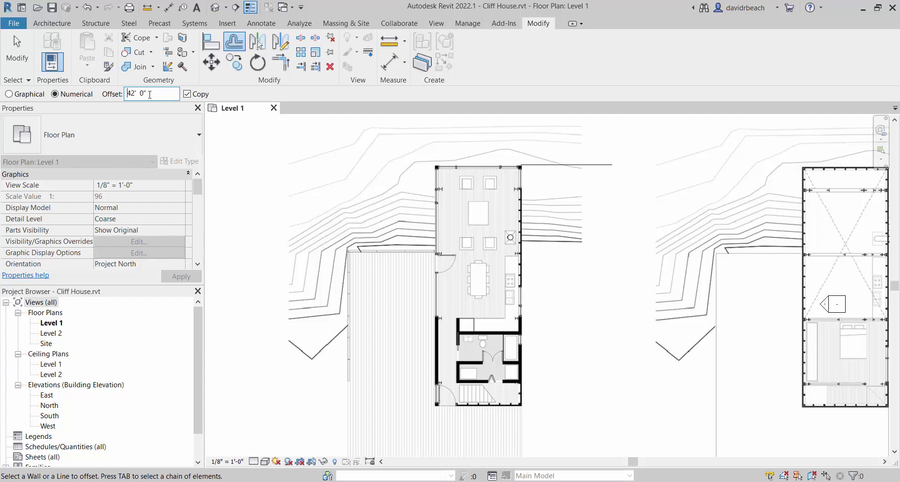
scroll(559, 213, "down", 1)
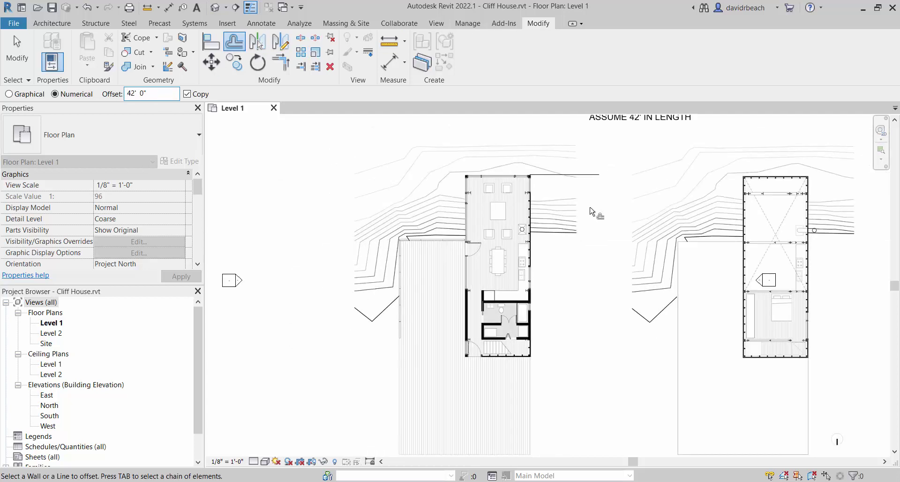
middle_click_drag(597, 214, 507, 233)
scroll(544, 199, "down", 2)
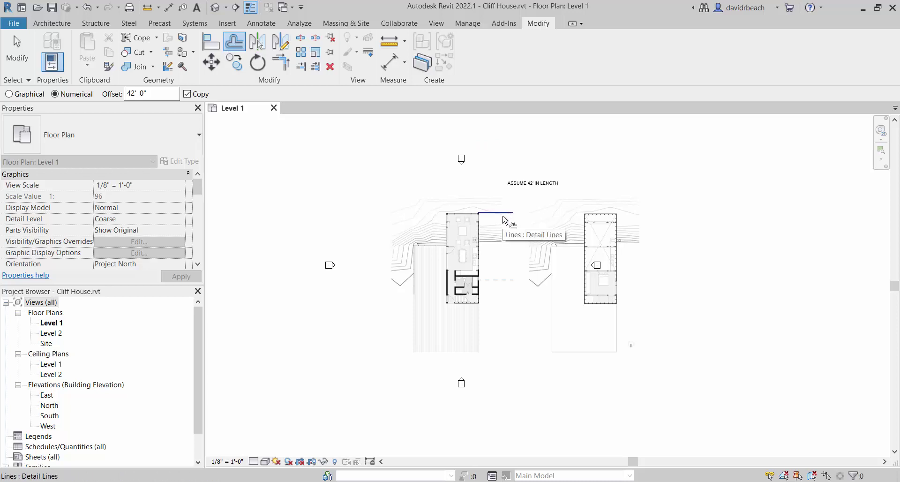
left_click(500, 220)
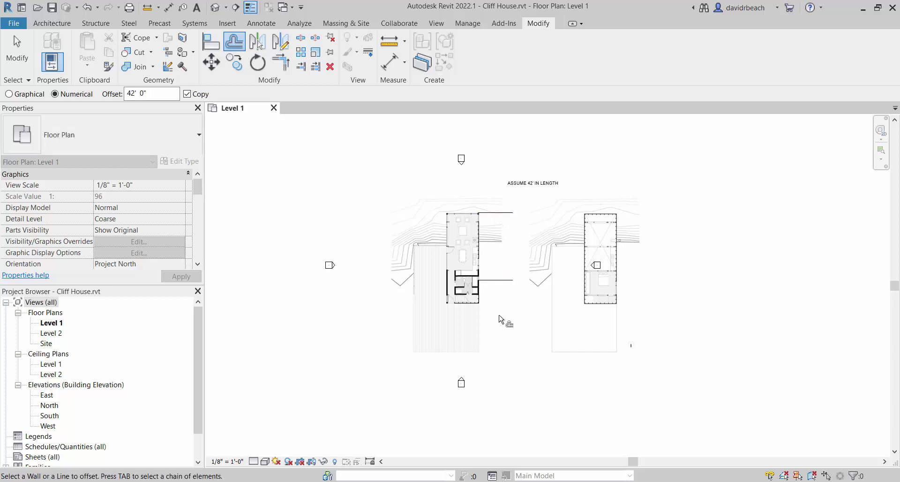
- Exit the offset command and select the lower 42' offset detail line
key("Escape")
left_click(492, 318)
scroll(492, 318, "up", 5)
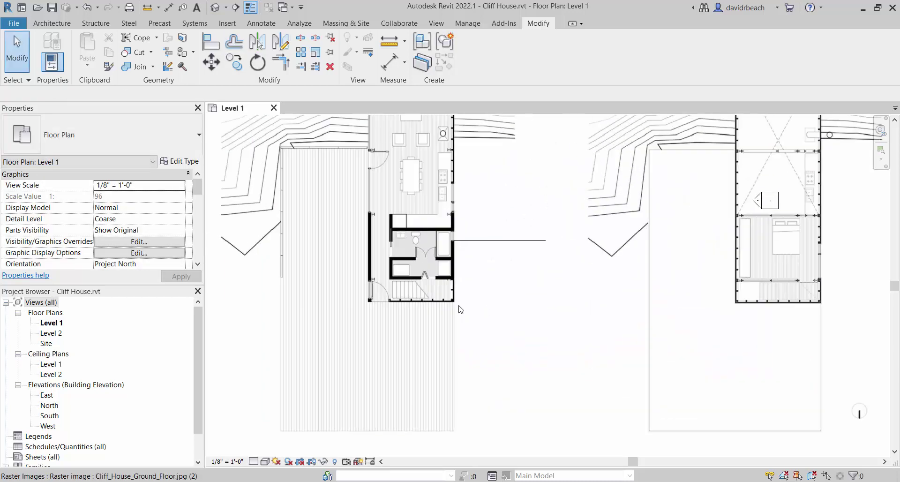
left_click(516, 231)
scroll(513, 215, "up", 5)
scroll(518, 212, "down", 1)
middle_click_drag(519, 212, 514, 192)
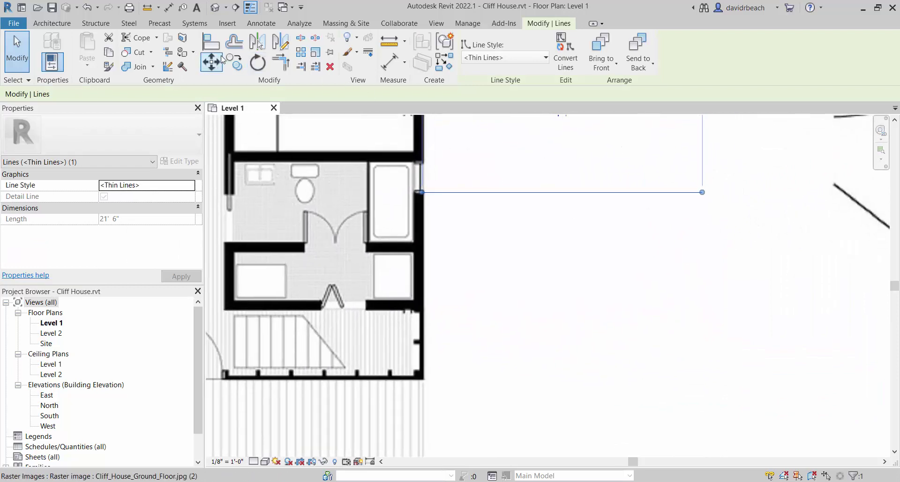
- Copy the line from its left endpoint to the house's bottom-right wall corner
left_click(234, 59)
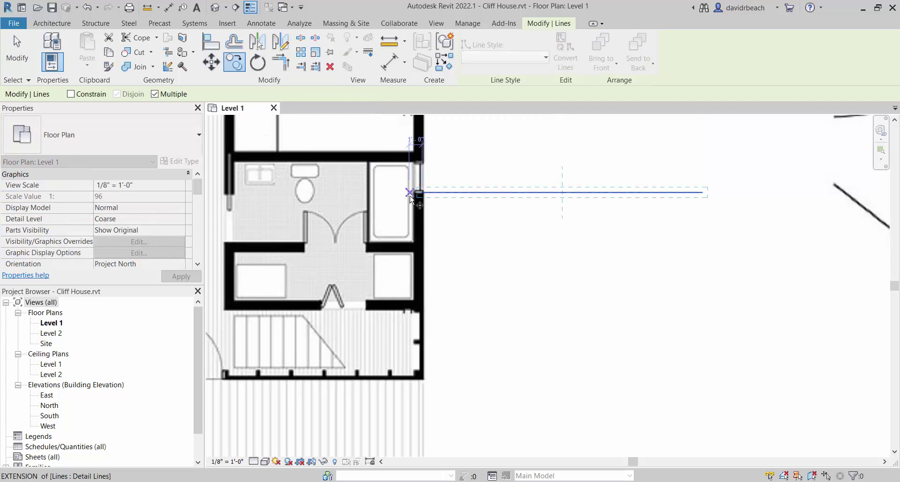
left_click(421, 192)
scroll(423, 290, "up", 3)
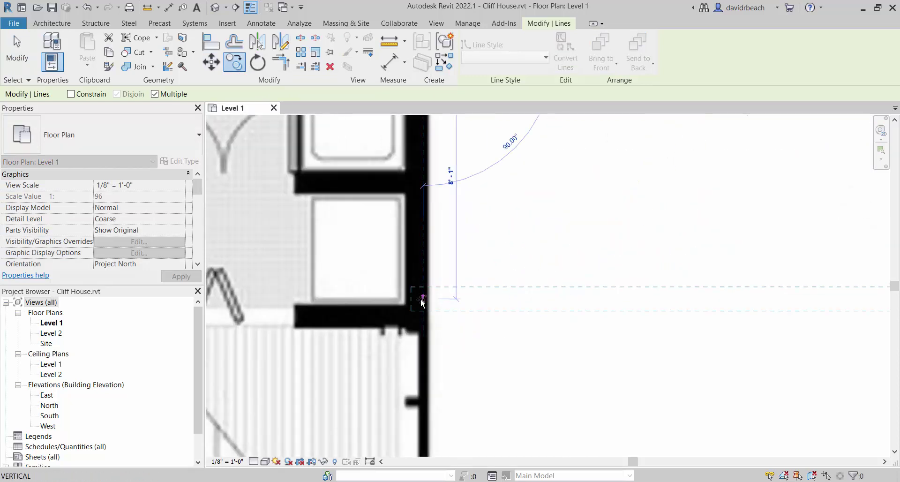
scroll(397, 299, "up", 2)
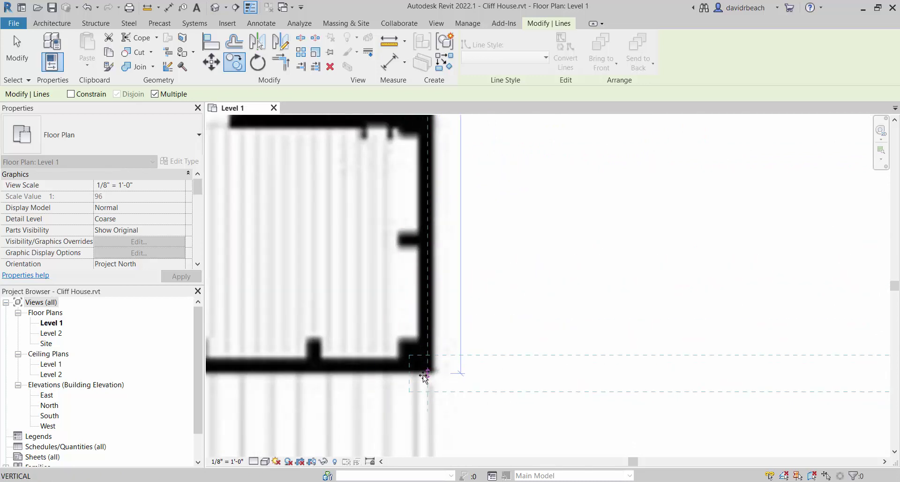
key("Escape")
key("Escape")
scroll(403, 373, "down", 2)
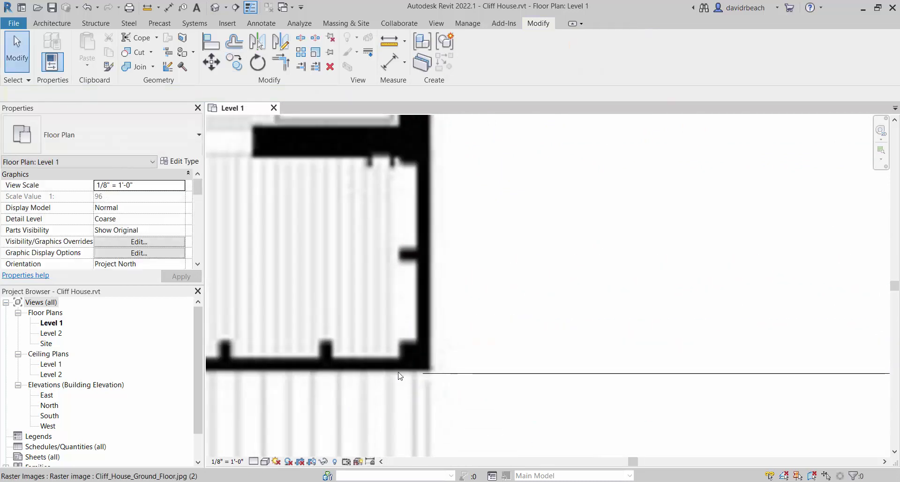
scroll(436, 379, "up", 4)
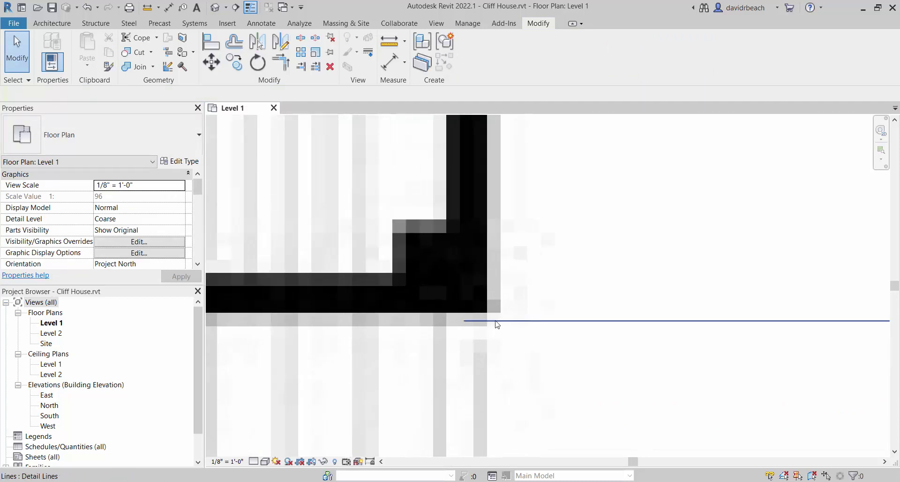
scroll(573, 287, "down", 10)
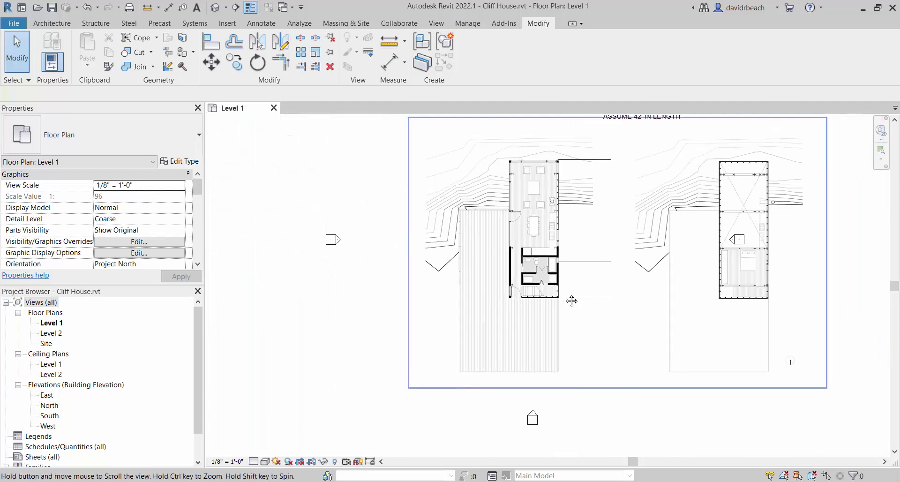
middle_click_drag(570, 302, 558, 307)
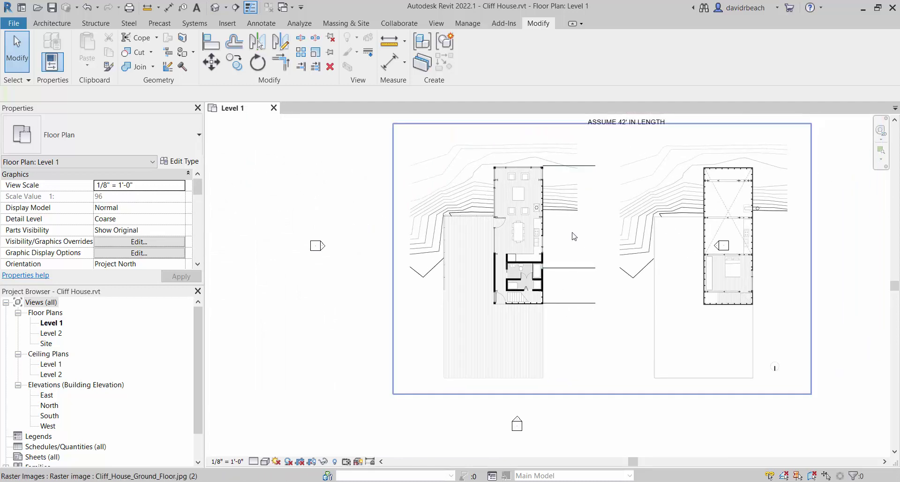
left_click(578, 166)
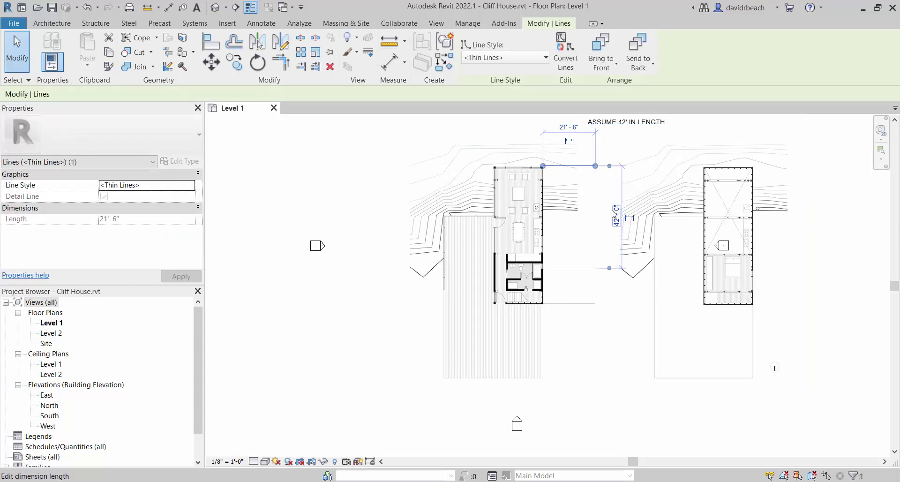
middle_click_drag(612, 214, 558, 223)
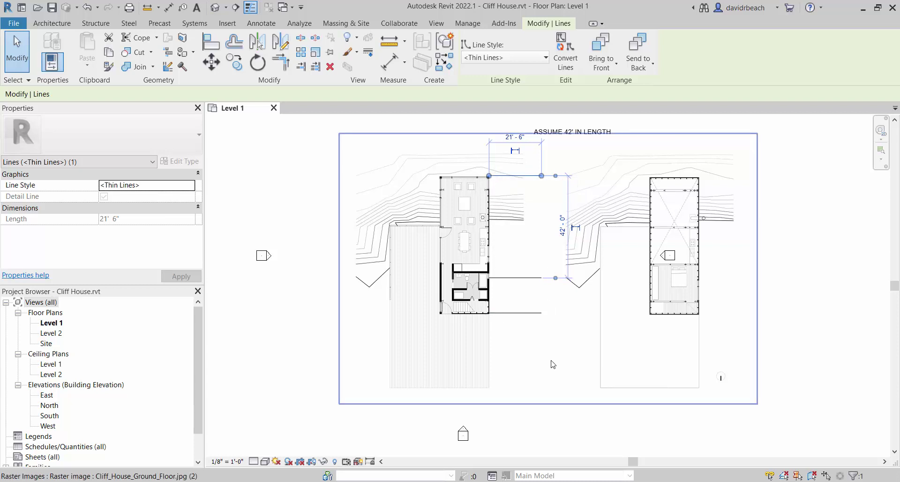
left_click(519, 326)
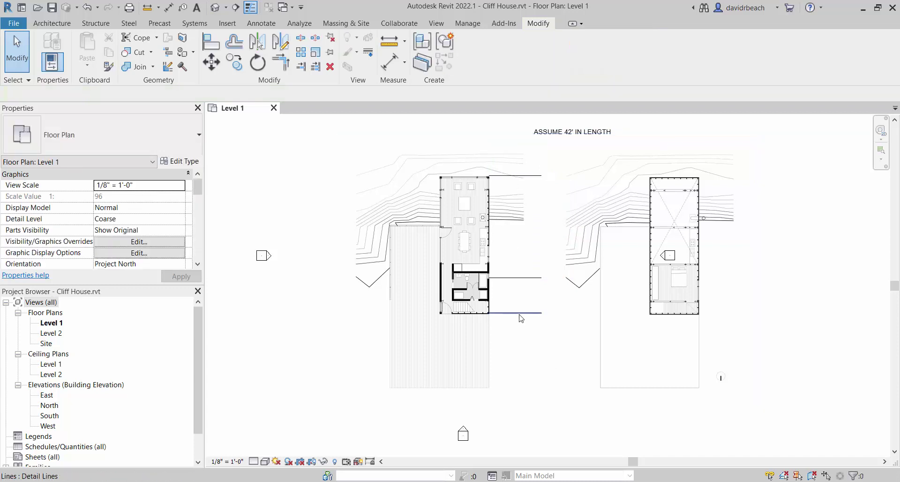
left_click(521, 314)
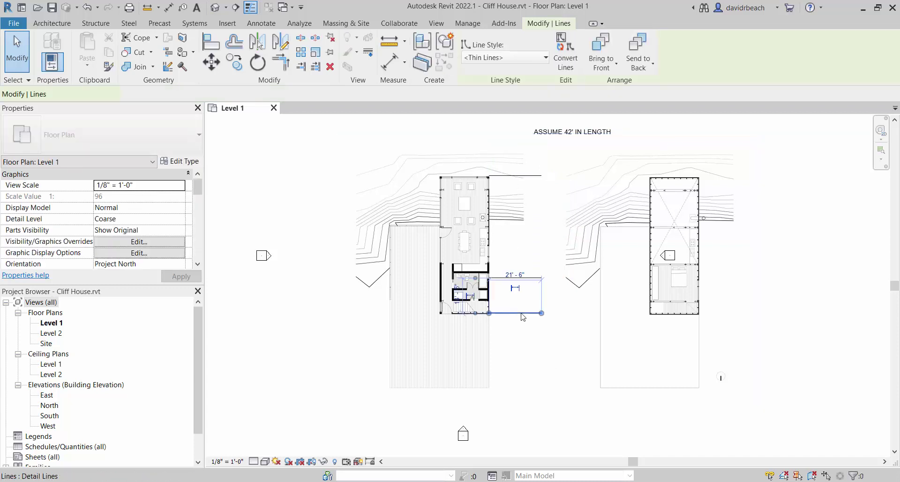
left_click(522, 177)
key("Escape")
left_click(521, 176)
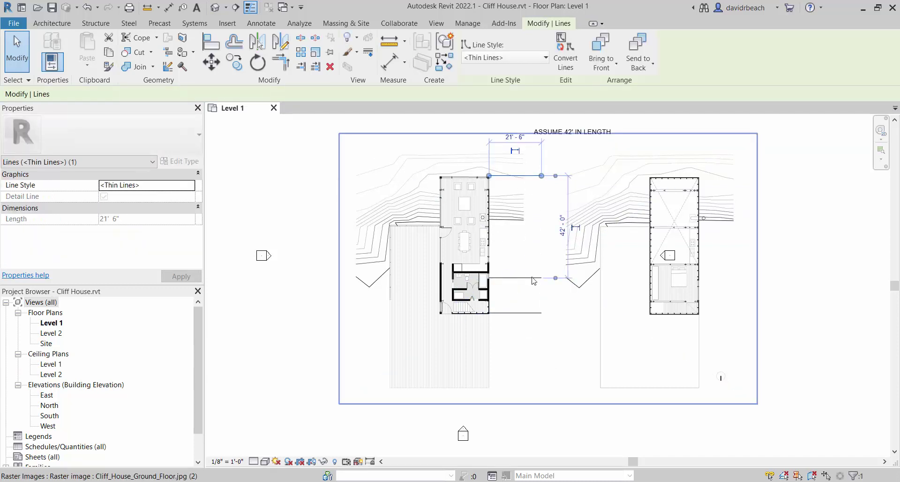
left_click(522, 314)
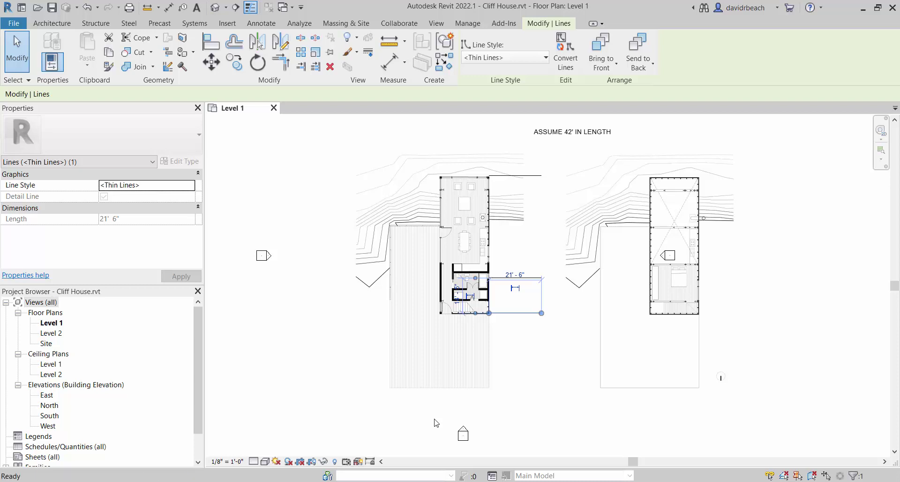
- Scale the plan image between the reference line endpoints so the house spans 42'
key("Escape")
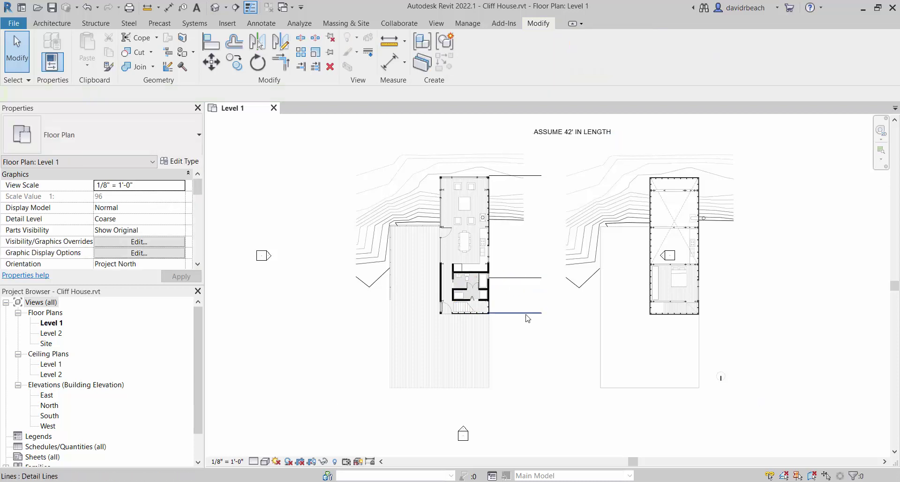
left_click(549, 233)
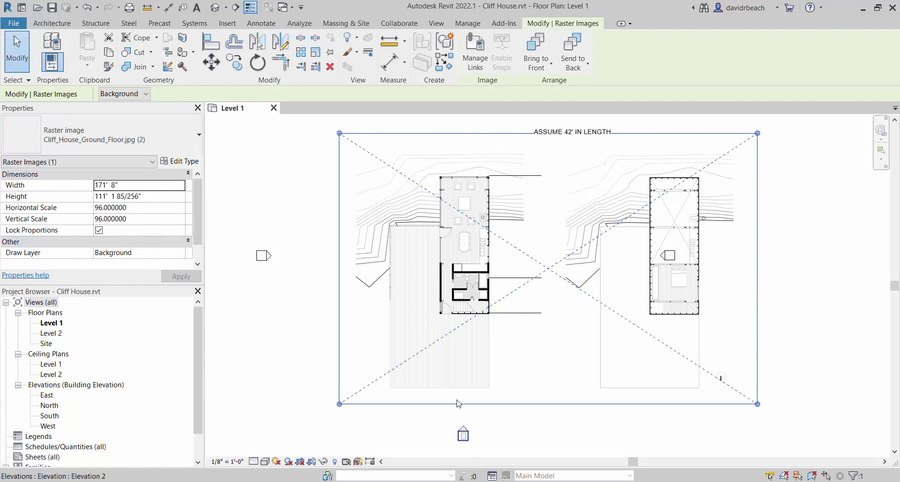
left_click(316, 53)
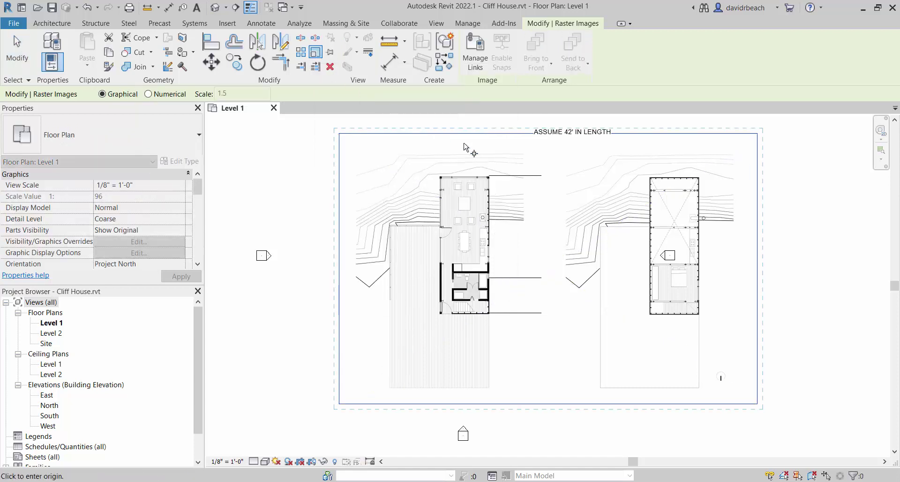
left_click(541, 175)
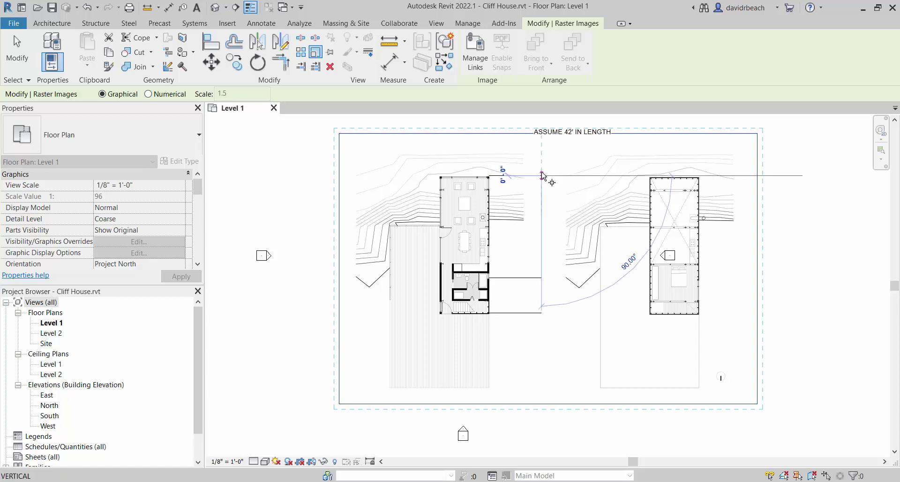
left_click(542, 313)
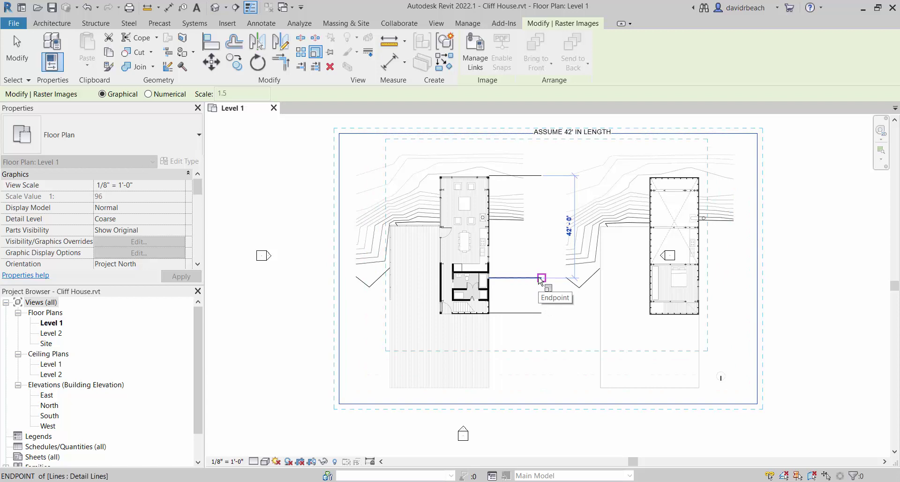
left_click(541, 278)
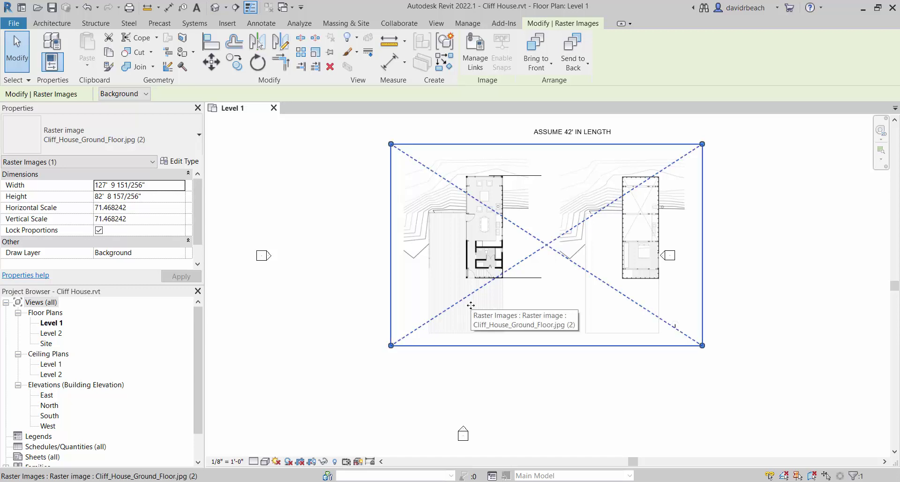
- Delete the lower and upper temporary reference detail lines
key("Escape")
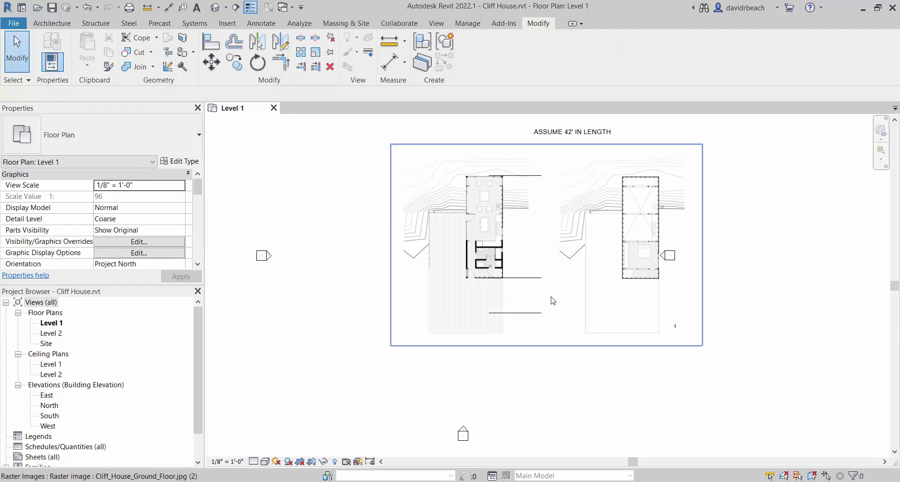
left_click(534, 312)
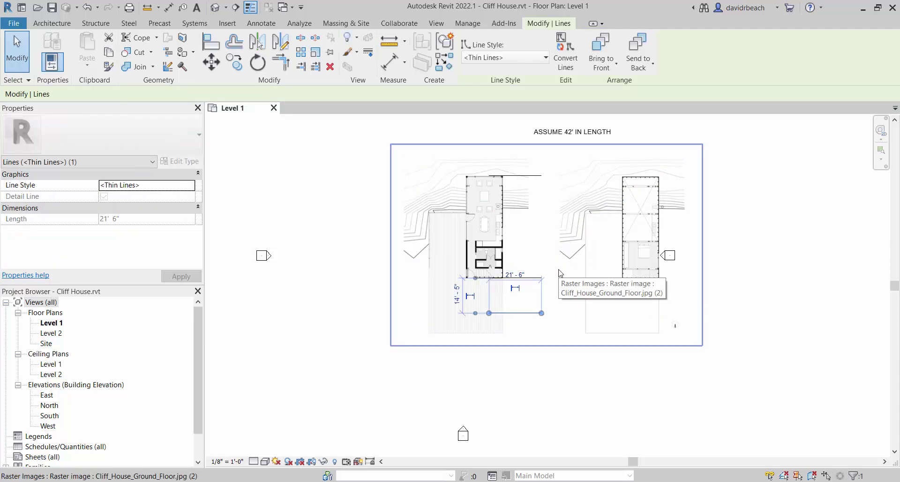
key("Delete")
left_click(526, 175)
key("Delete")
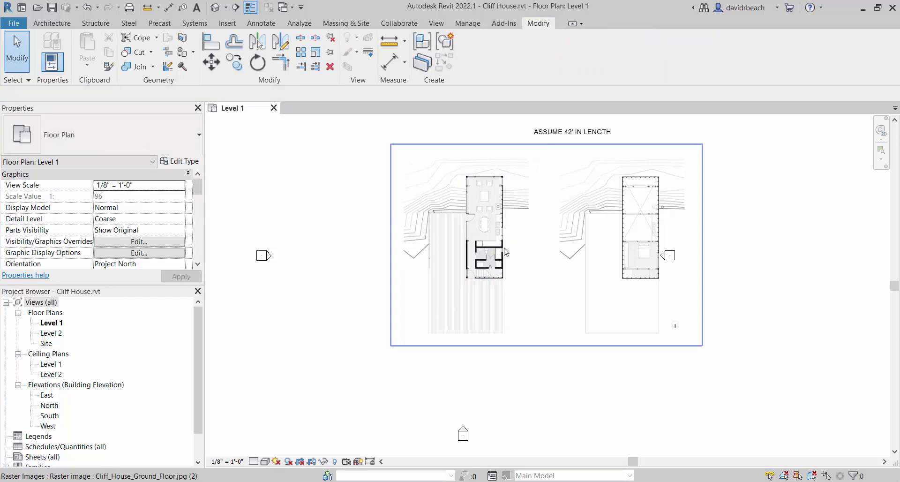
- Nudge the rescaled floor-plan image slightly down and to the left with the arrow keys
scroll(508, 247, "down", 1)
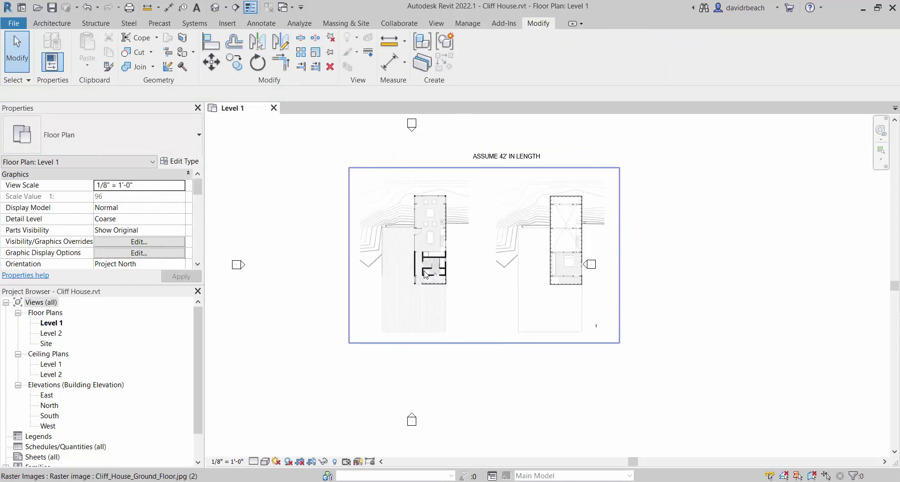
left_click(422, 334)
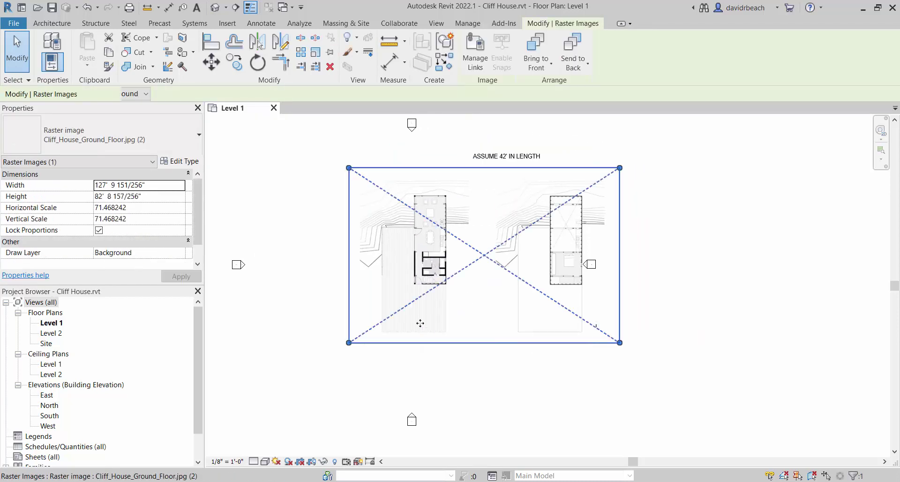
key("Down")
key("Down")
key("Down")
key("Down")
key("Down")
key("Down")
key("Down")
key("Down")
key("Left")
key("Left")
key("Left")
key("Left")
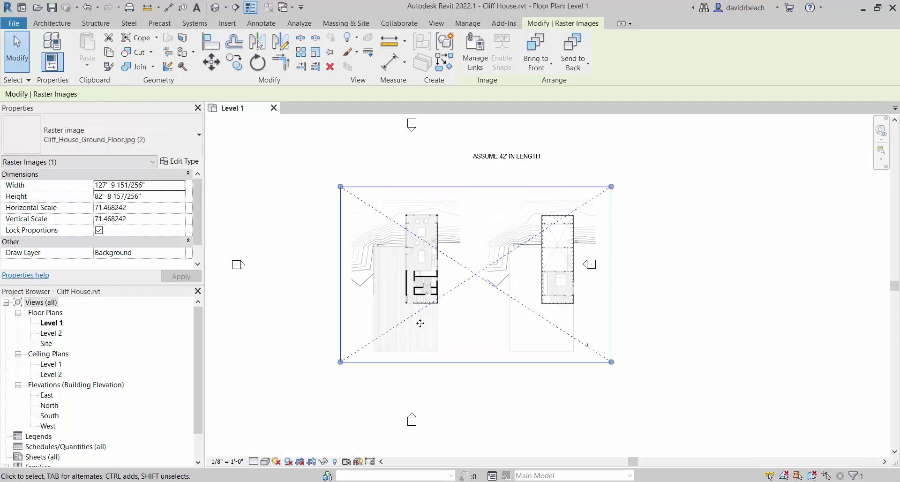
key("Left")
key("Left")
key("Left")
key("Left")
key("Down")
key("Down")
key("Down")
key("Down")
key("Down")
key("Down")
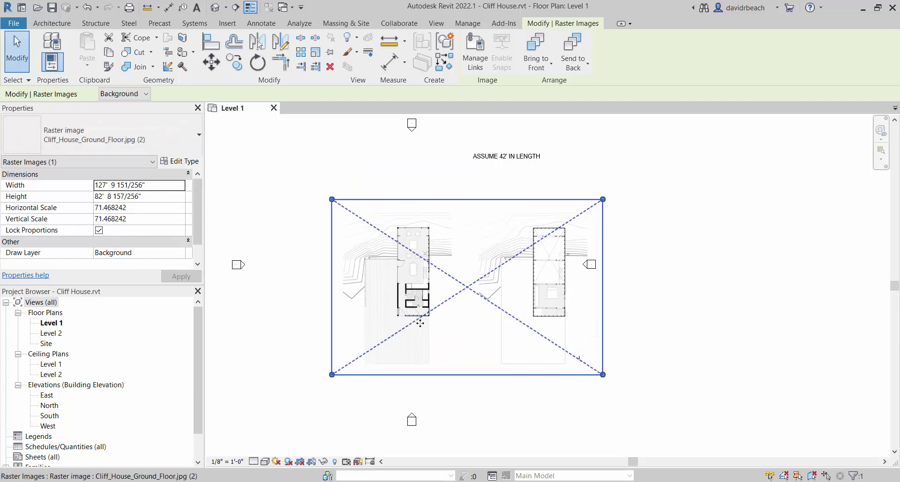
key("Up")
key("Up")
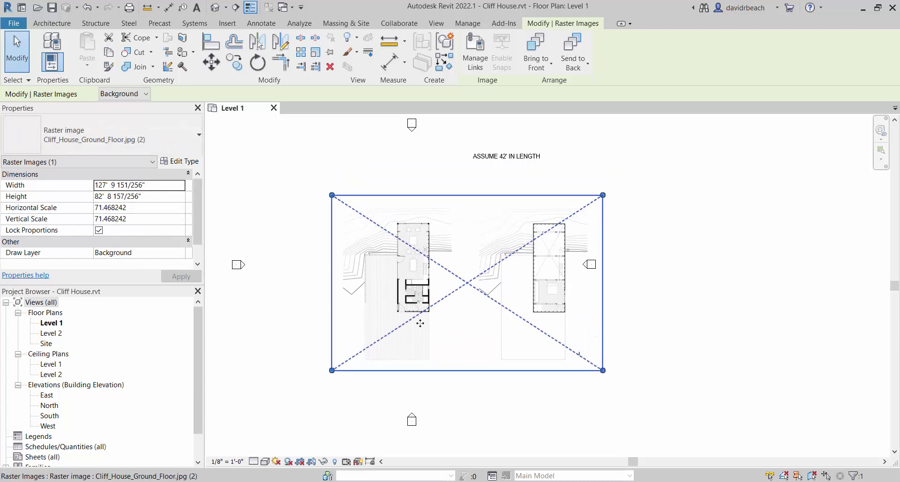
left_click(235, 300)
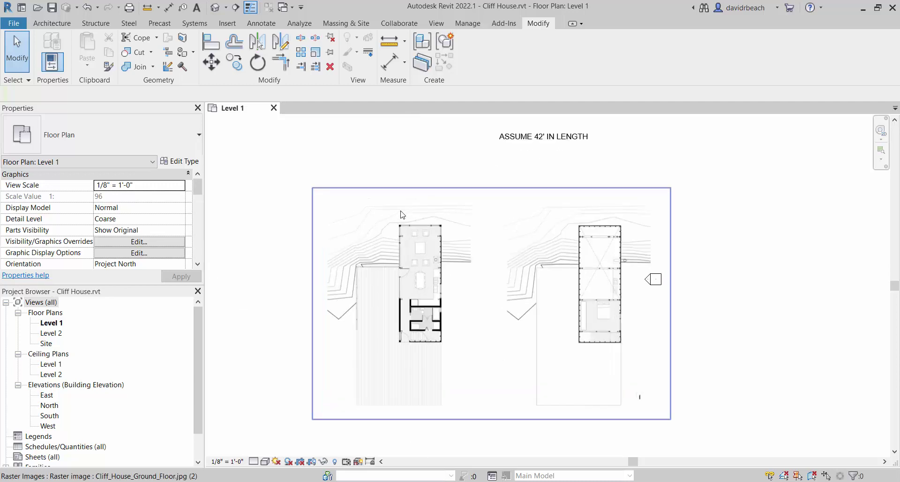
- Zoom and pan the view to the top of the left house's living area
scroll(412, 218, "up", 3)
scroll(485, 241, "up", 3)
scroll(479, 250, "up", 2)
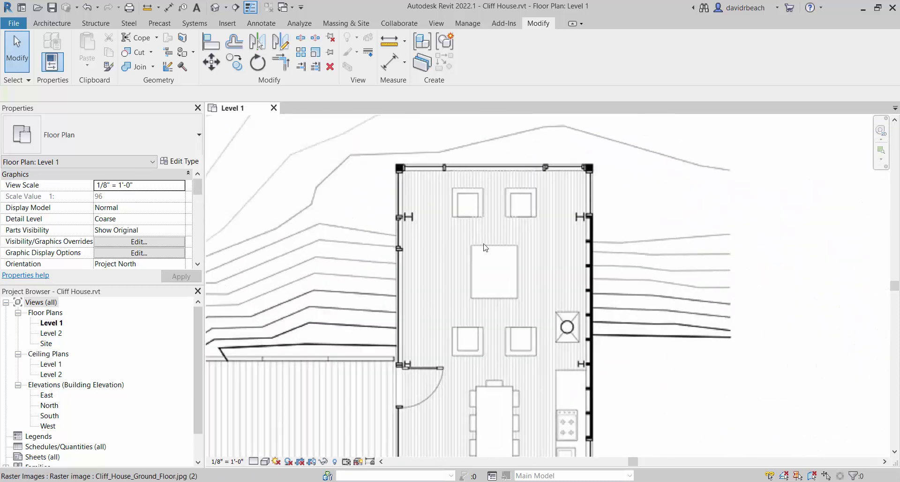
scroll(495, 235, "down", 2)
scroll(500, 253, "down", 2)
scroll(500, 256, "down", 2)
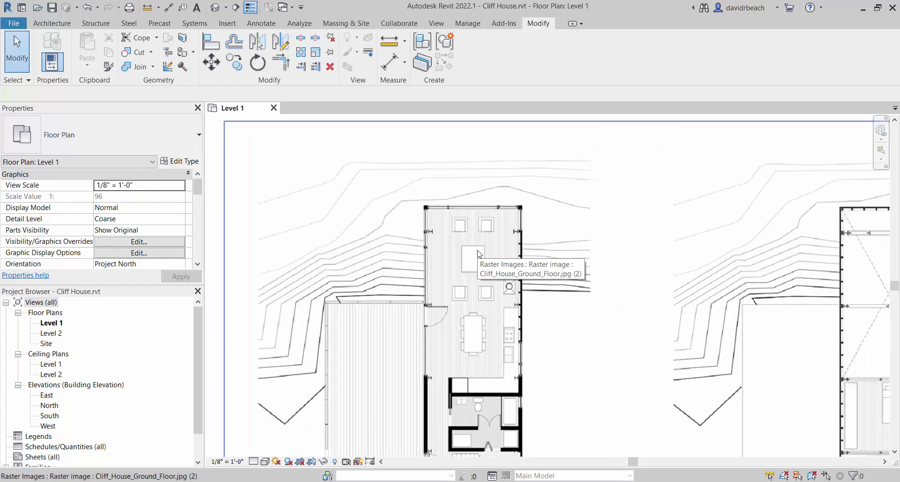
scroll(469, 251, "up", 2)
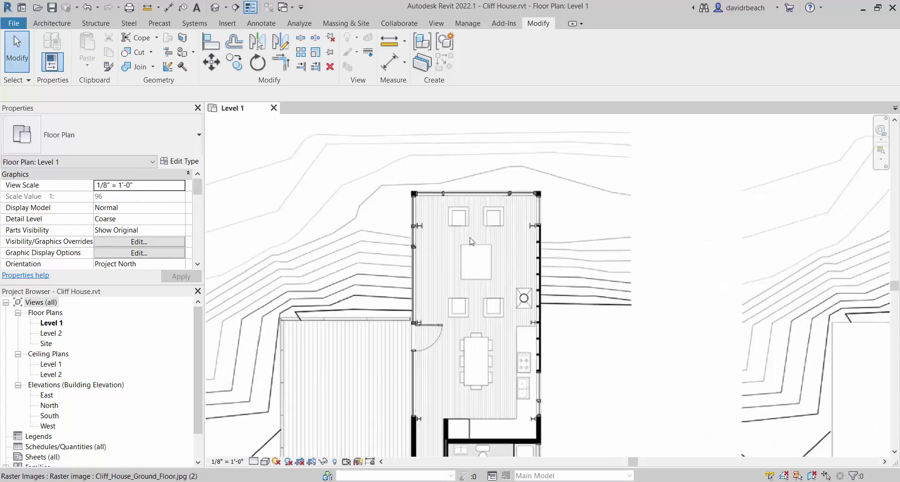
scroll(437, 241, "up", 2)
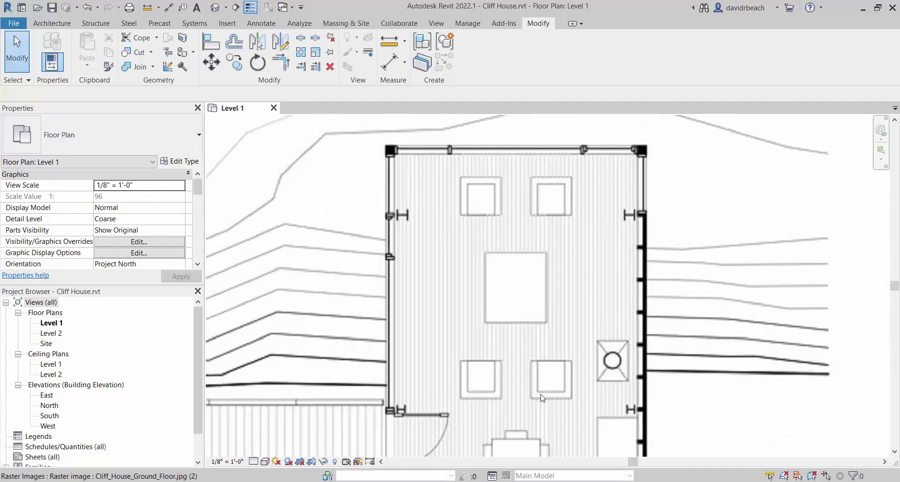
middle_click_drag(371, 421, 377, 368)
- Switch to Chrome and go back through the ArchDaily gallery from image 13/13 to 9/13
key("alt+Tab")
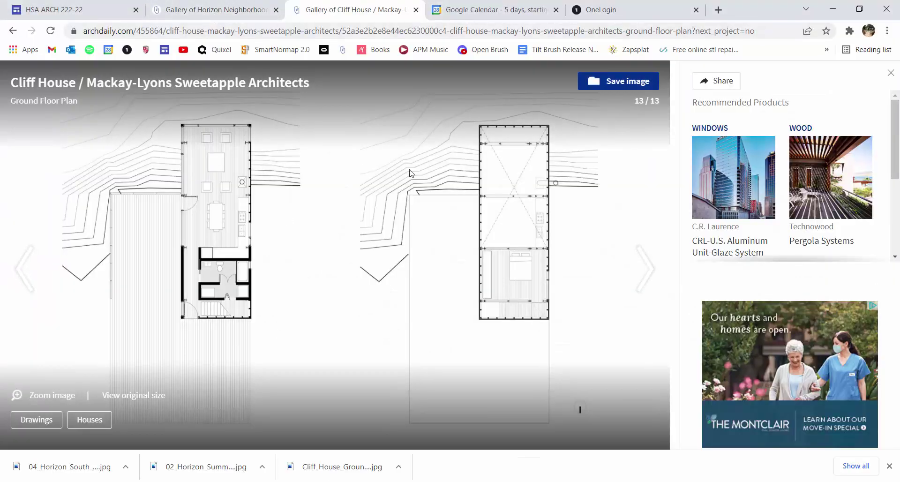
left_click(25, 270)
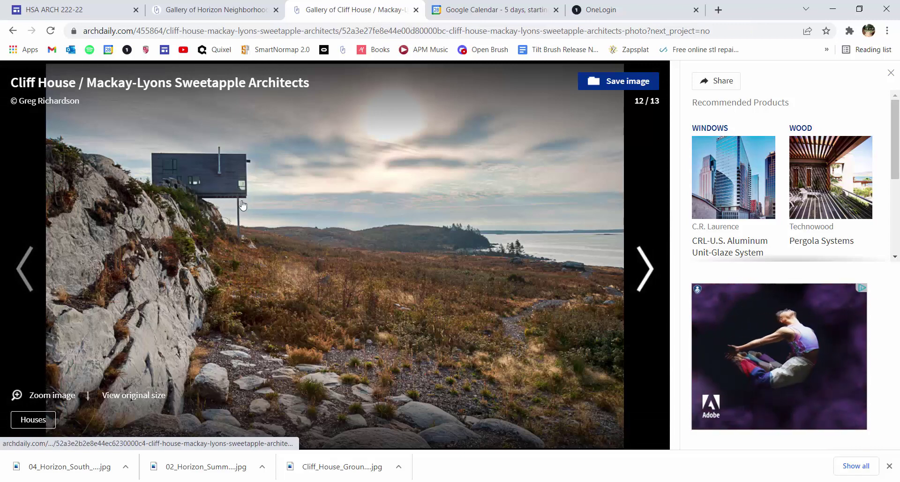
left_click(32, 265)
left_click(31, 265)
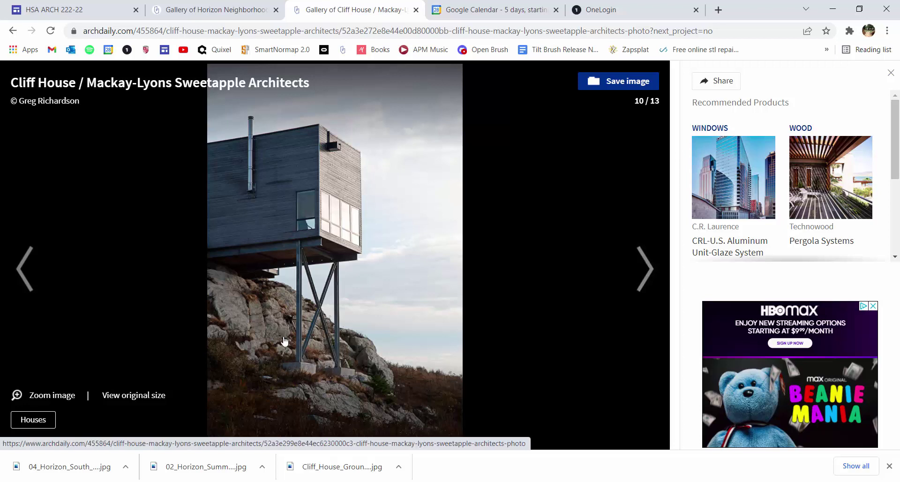
left_click(20, 271)
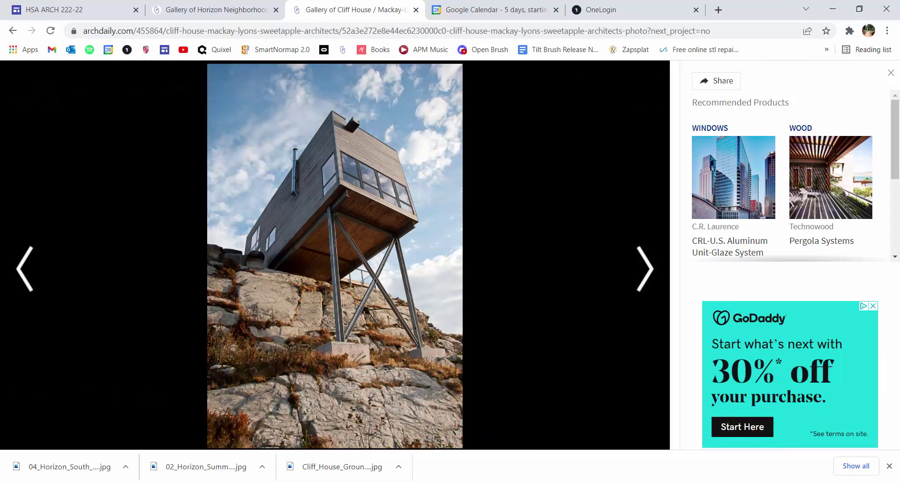
- Zoom in on the top of the left house plan in Revit, then return to the gallery photo 9/13
key("alt+Tab")
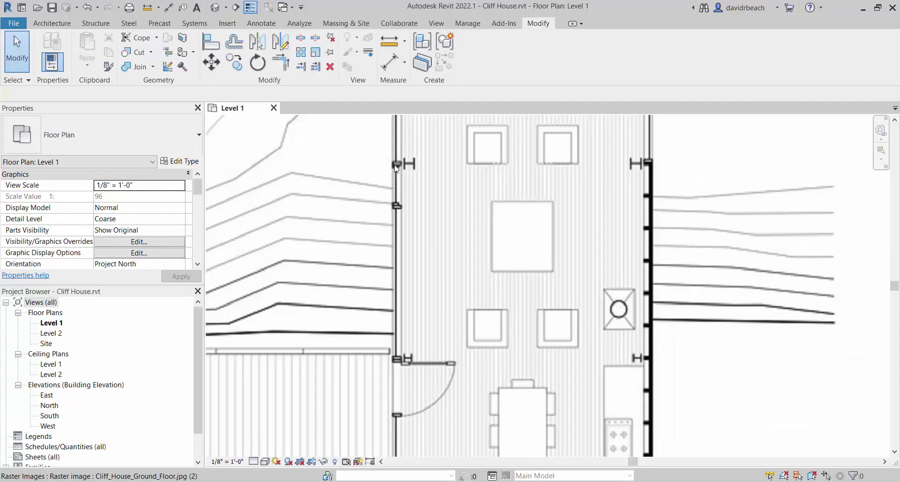
scroll(544, 287, "down", 2)
scroll(505, 300, "up", 1)
scroll(432, 332, "up", 1)
scroll(425, 266, "up", 2)
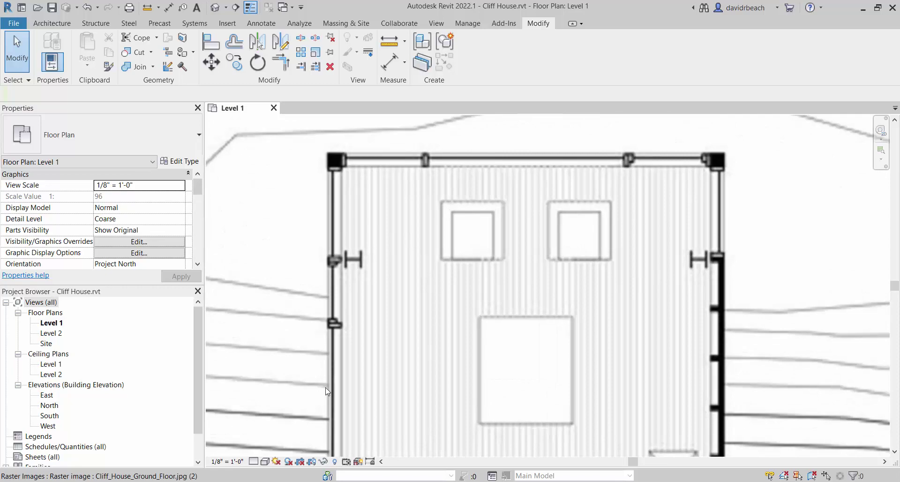
key("alt+Tab")
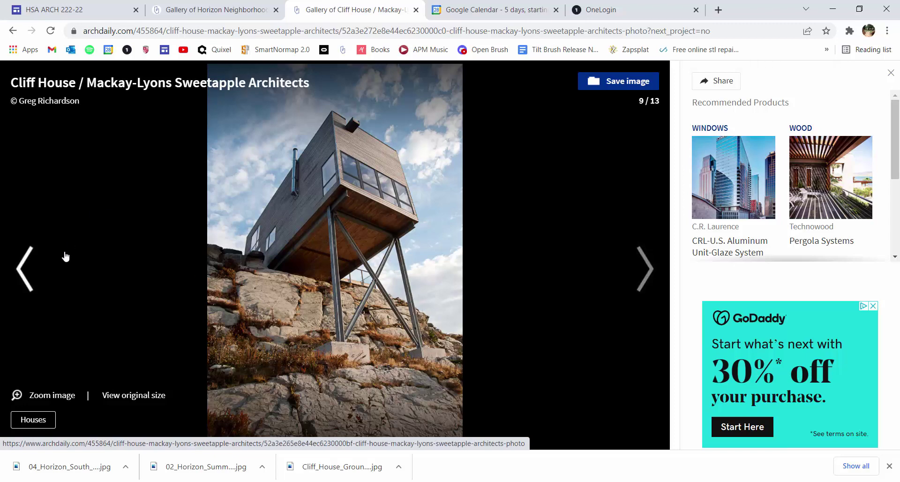
- Browse back to the Cliff House steel-frame interior photo, then forward to photo 7 of 13
left_click(29, 263)
left_click(31, 260)
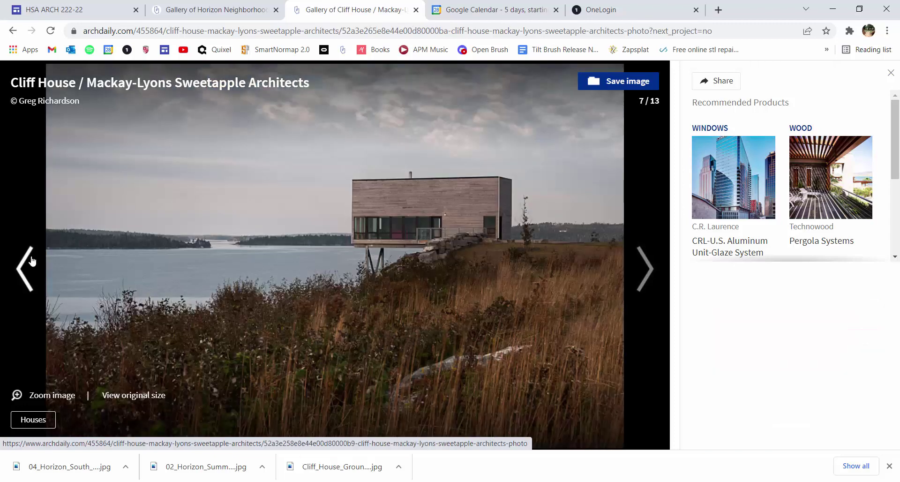
left_click(31, 260)
left_click(31, 259)
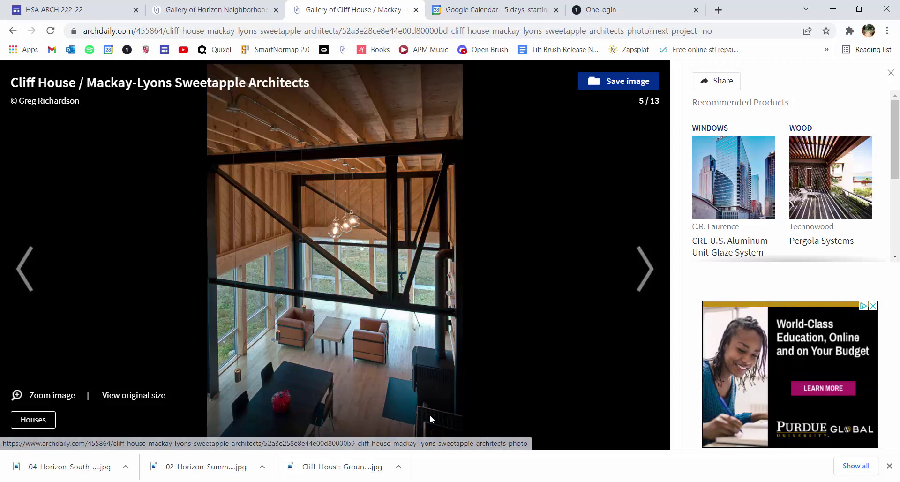
left_click(645, 271)
left_click(644, 271)
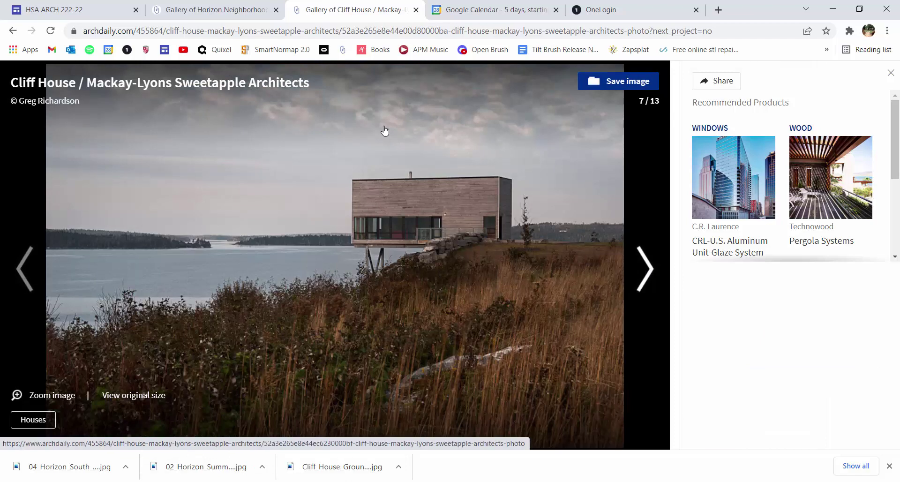
- Back in Revit, centre the H-shaped trace and start placing a Component (Desk 60" x 30")
key("alt+Tab")
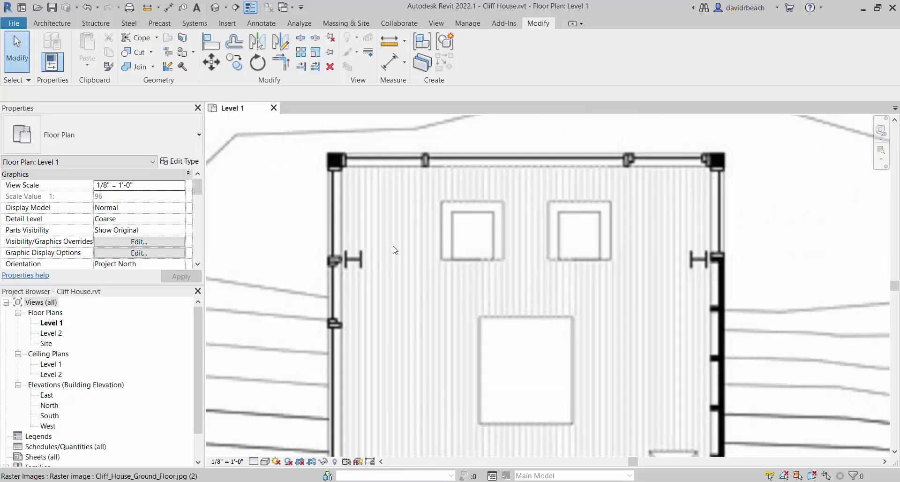
scroll(392, 250, "up", 10)
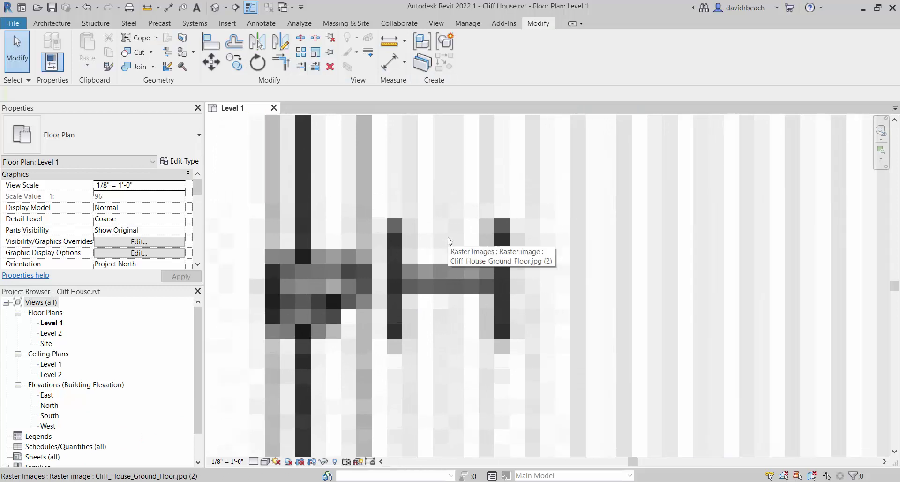
scroll(457, 259, "up", 4)
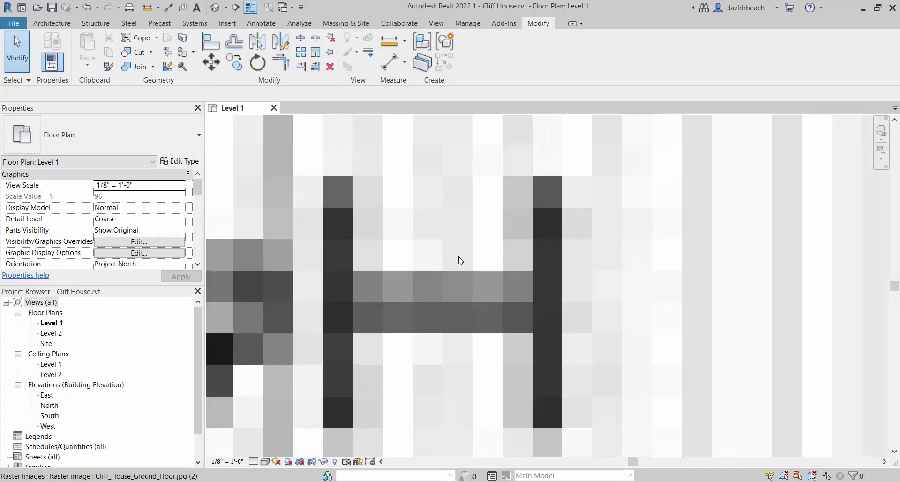
scroll(460, 261, "down", 6)
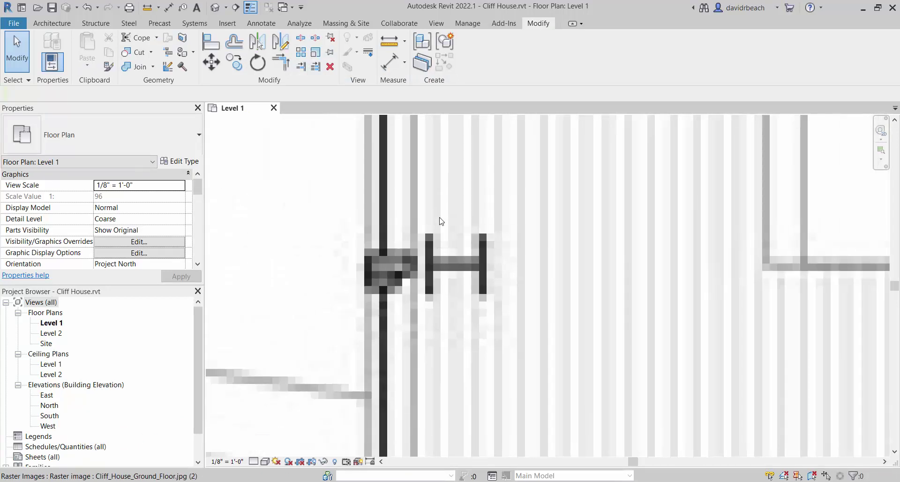
scroll(394, 227, "up", 2)
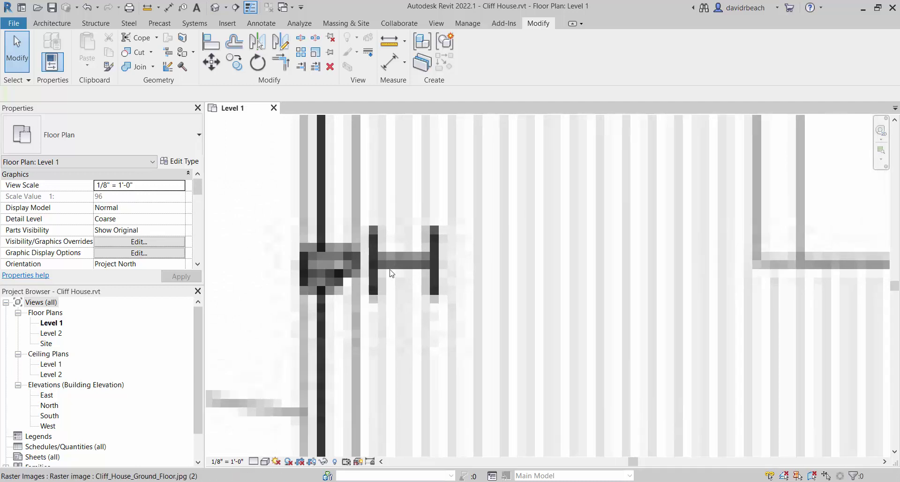
scroll(392, 270, "up", 1)
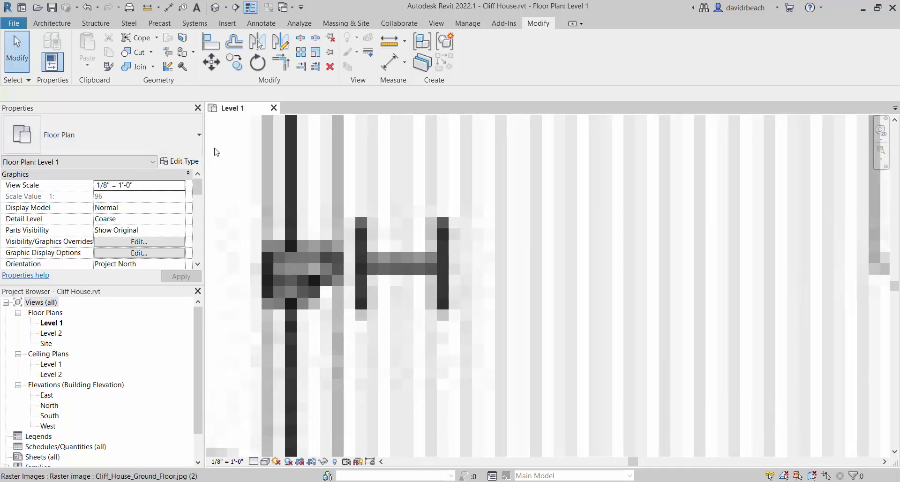
middle_click_drag(260, 178, 308, 178)
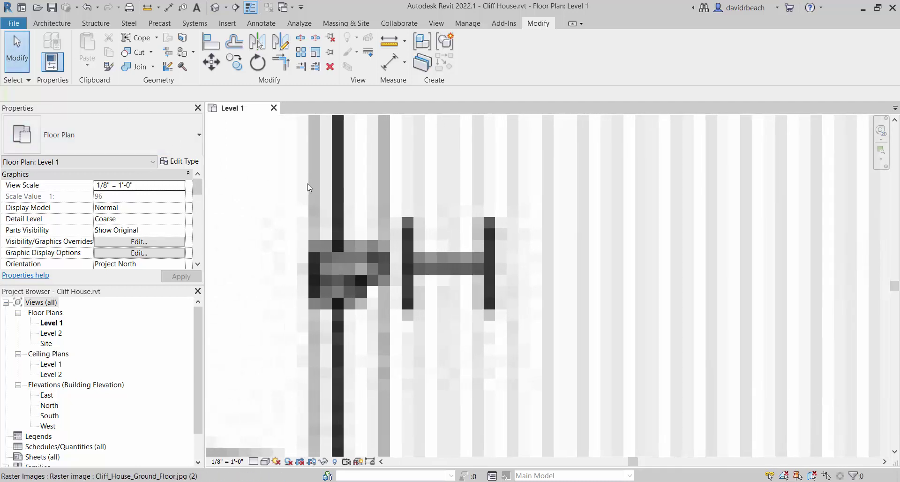
left_click(55, 24)
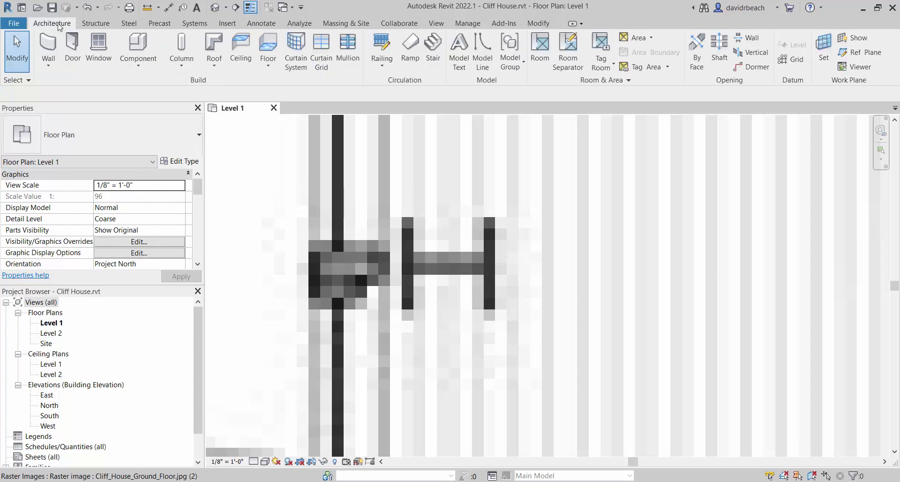
left_click(136, 51)
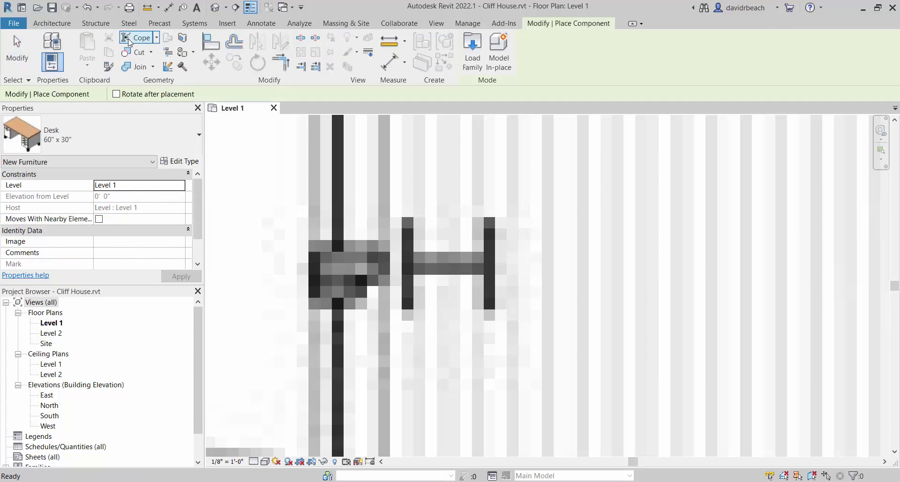
- Open Load Family and scroll through the English-Imperial library folders
left_click(471, 50)
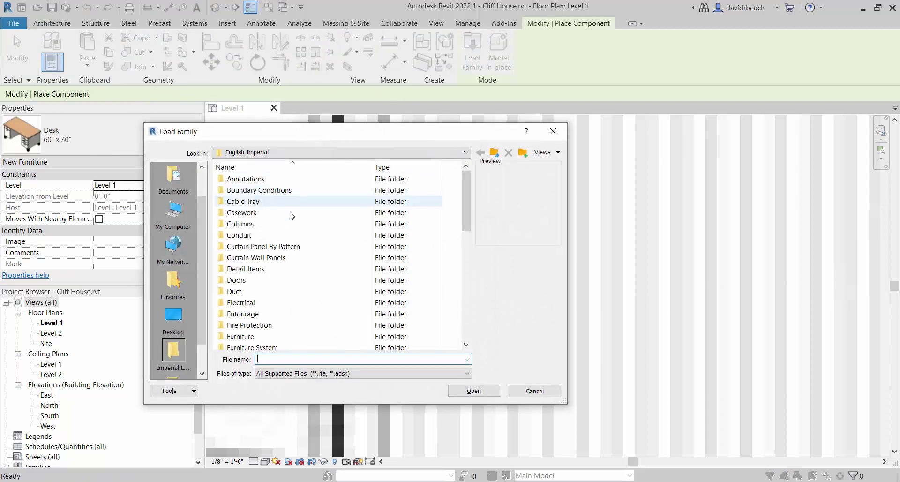
left_click_drag(467, 219, 467, 296)
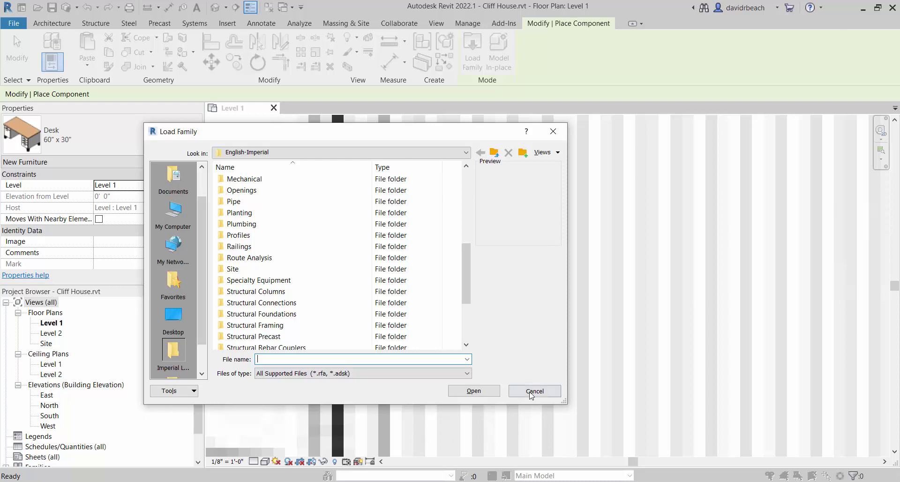
- Cancel the family load, exit component placement, and start a Model In-Place
left_click(534, 391)
key("Escape")
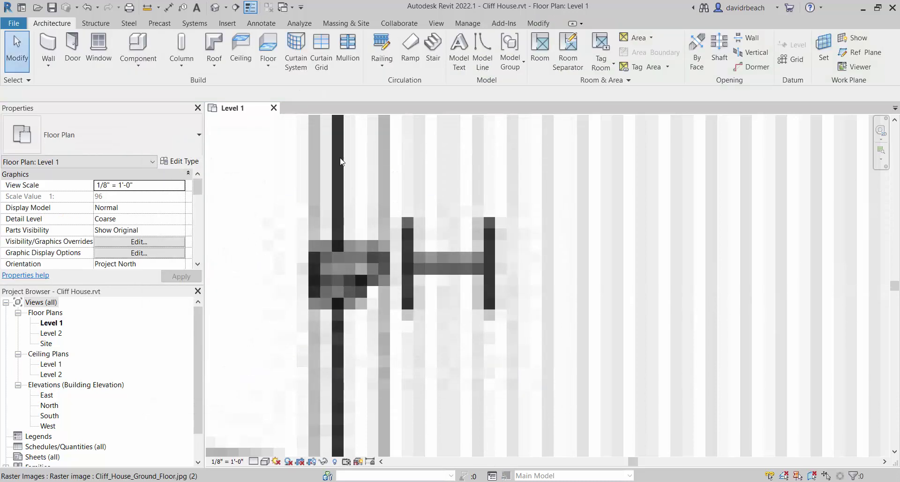
left_click(139, 64)
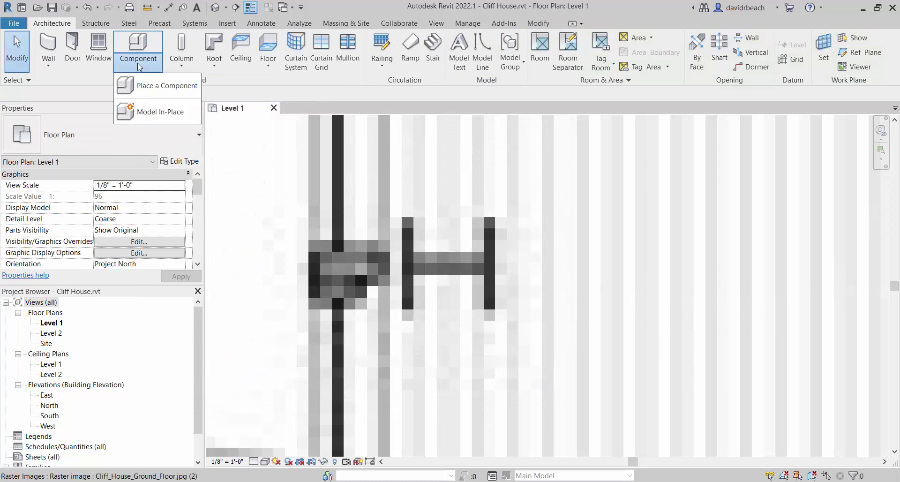
left_click(151, 119)
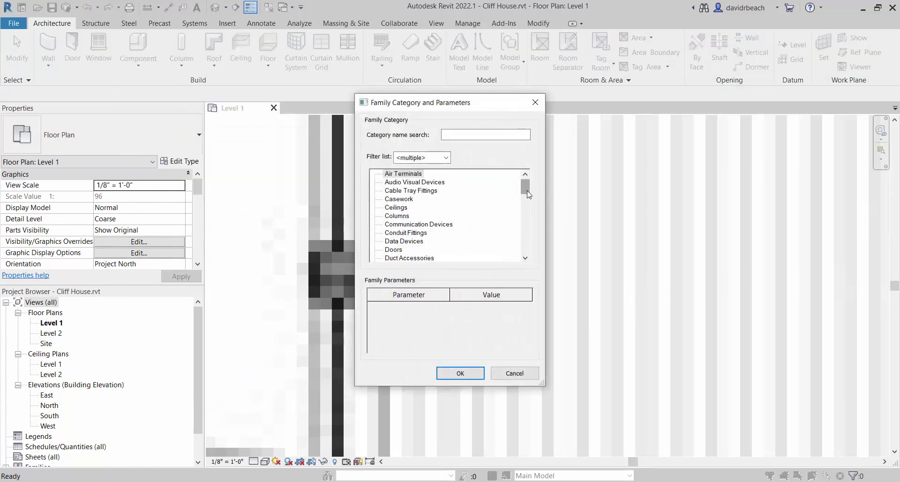
- Choose Generic Models as the in-place family category
left_click_drag(434, 107, 380, 49)
left_click_drag(473, 136, 474, 154)
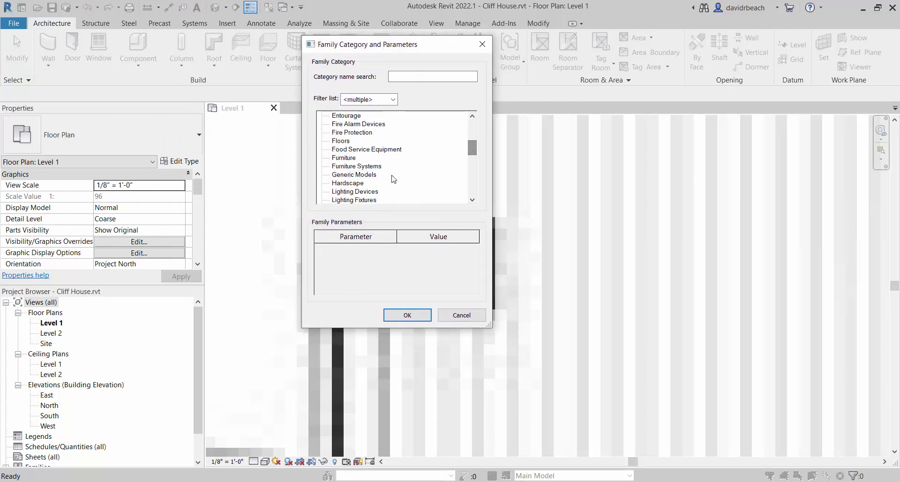
left_click(355, 174)
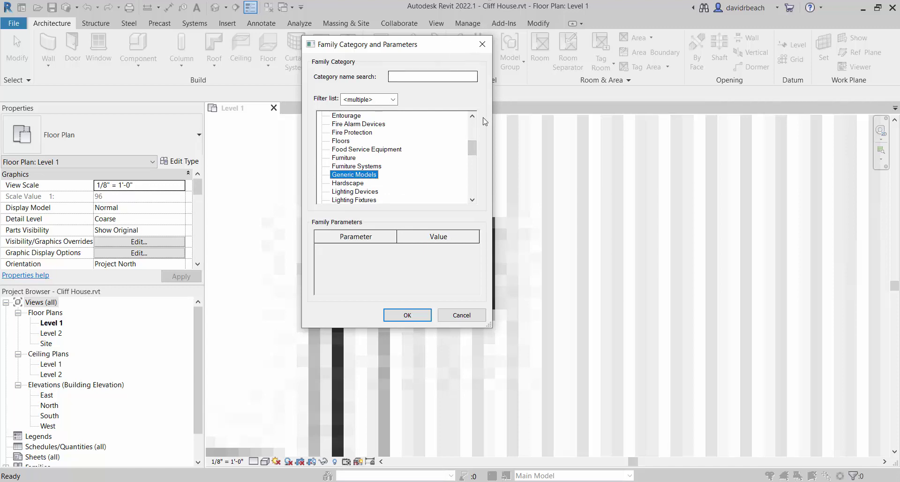
left_click_drag(471, 146, 473, 179)
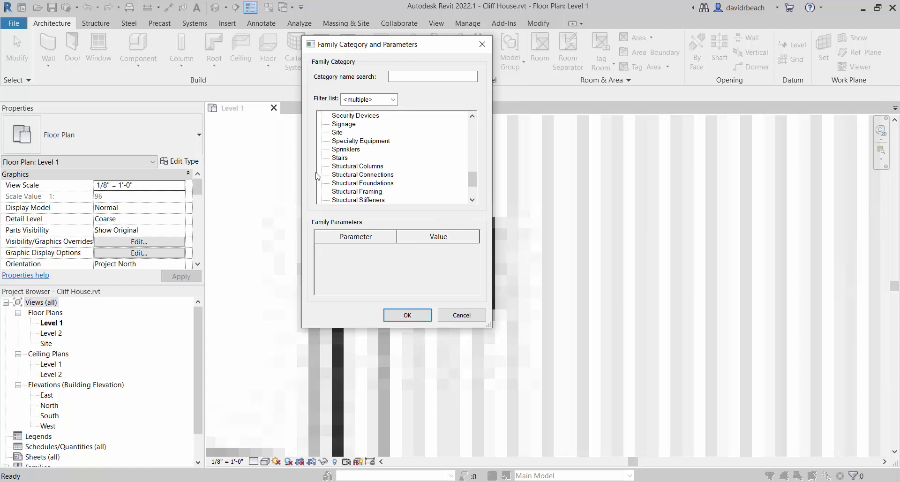
left_click_drag(475, 178, 478, 152)
left_click(361, 141)
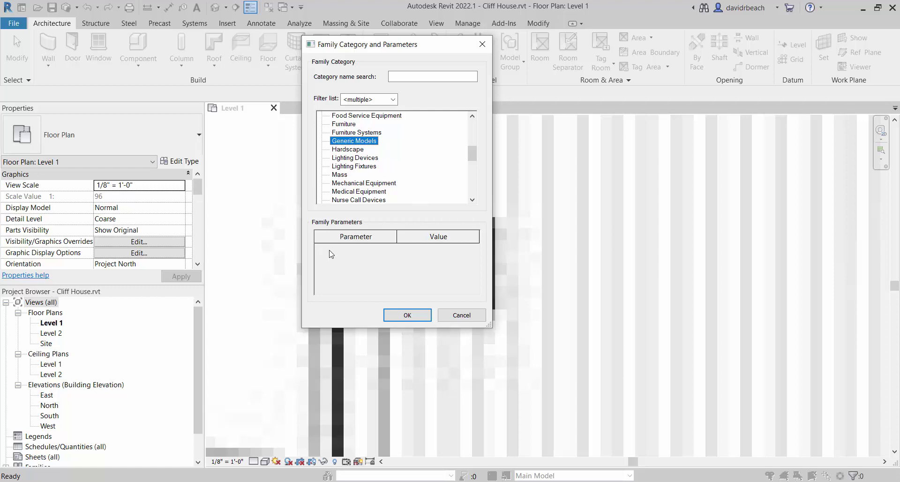
- Confirm Generic Models and accept the name 'Generic Models 1' to enter the in-place editor
left_click(408, 315)
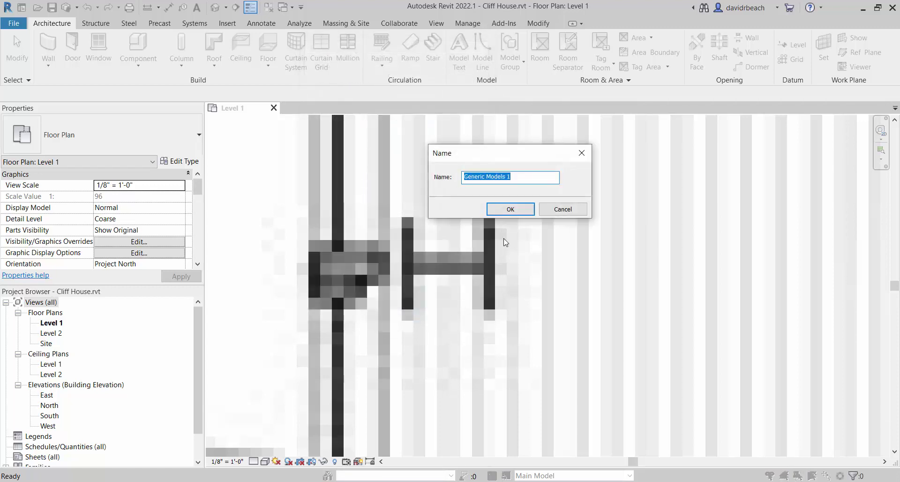
left_click(529, 184)
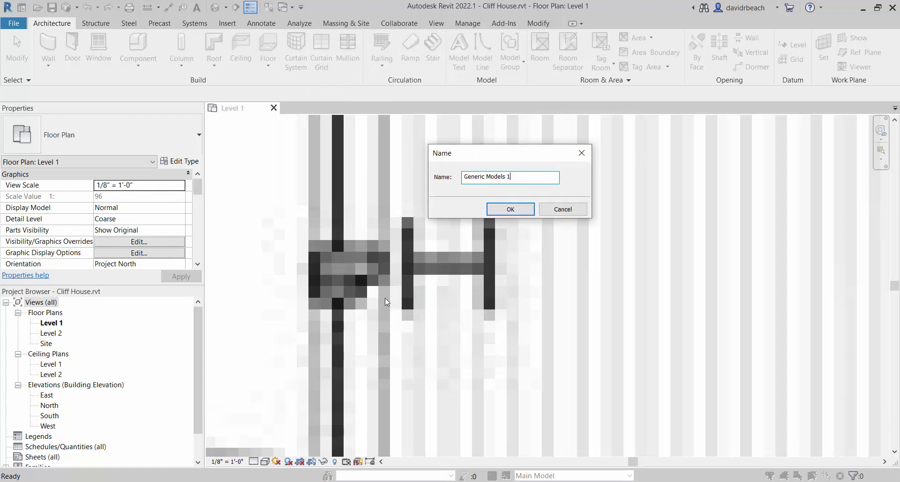
left_click(510, 208)
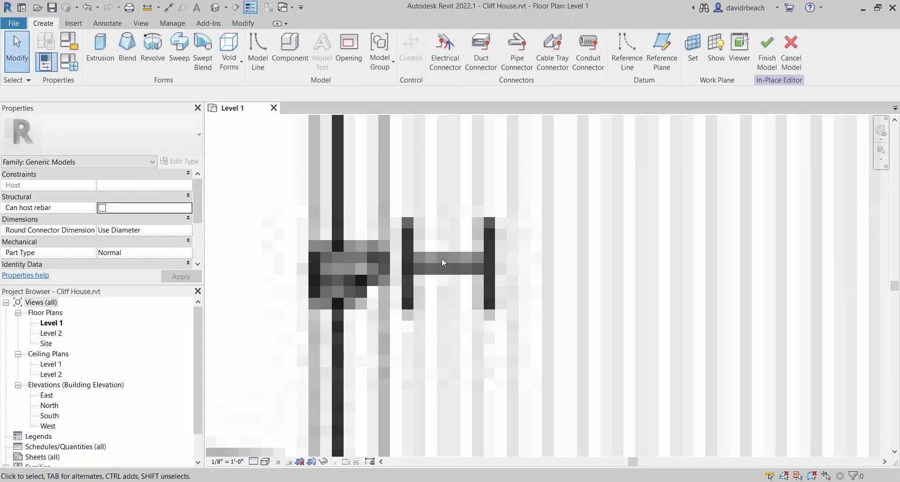
scroll(441, 260, "up", 2)
scroll(440, 260, "down", 4)
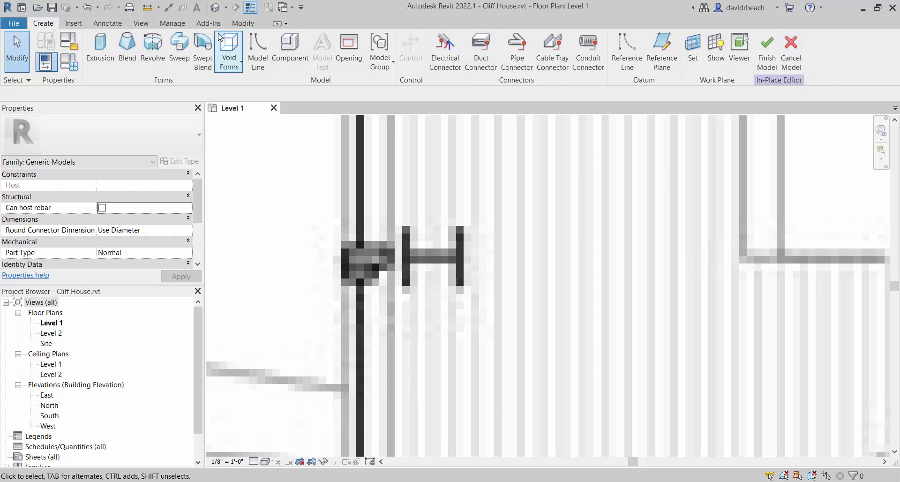
- Start a 1'-0" solid extrusion and sketch the left flange's long vertical edge
left_click(100, 51)
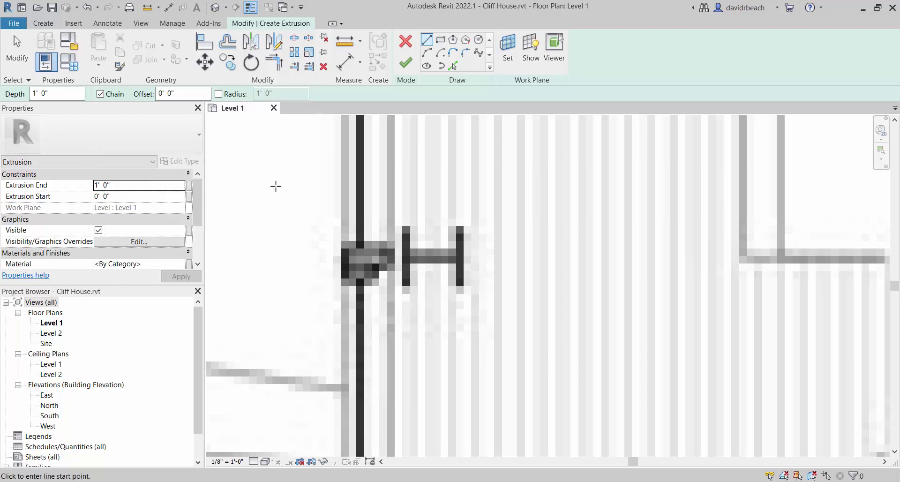
scroll(409, 229, "up", 1)
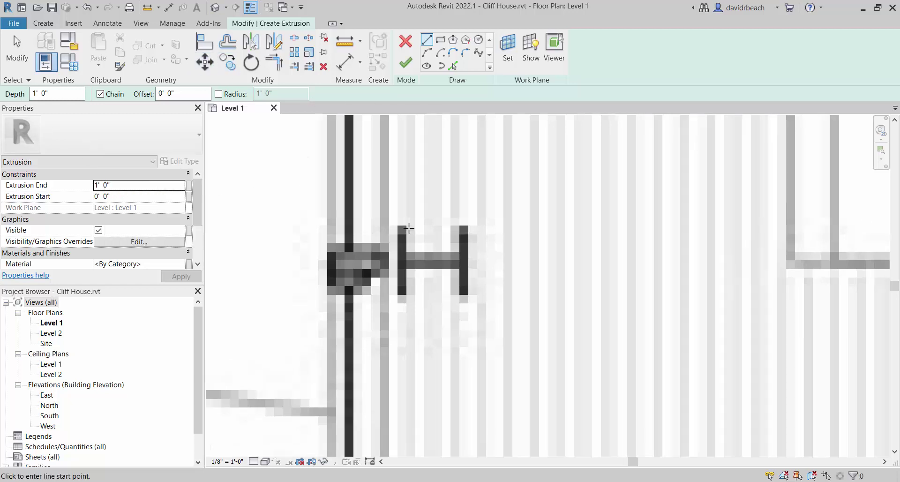
scroll(409, 229, "up", 2)
left_click(386, 214)
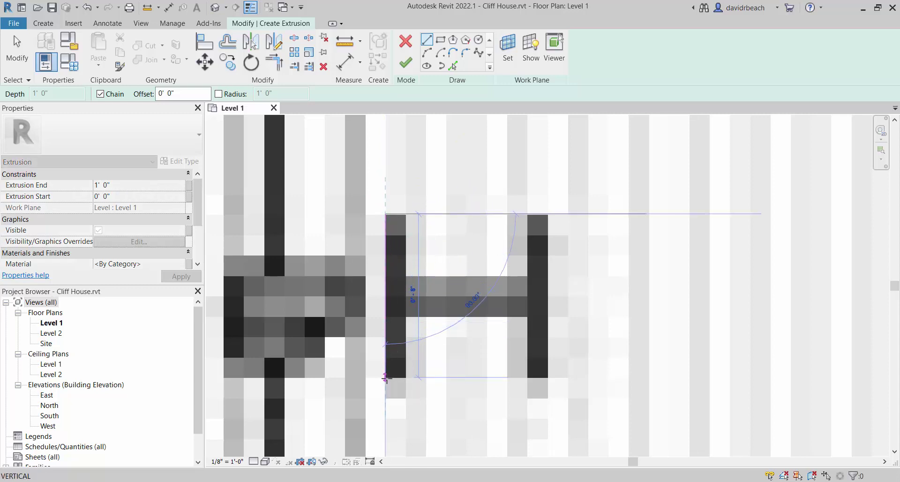
left_click(385, 378)
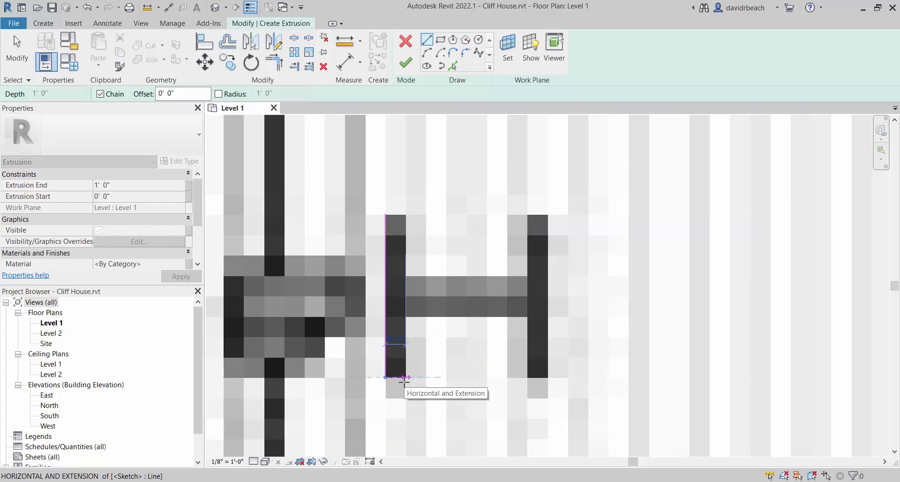
- Finish the closed narrow rectangle around the left flange
scroll(404, 380, "up", 4)
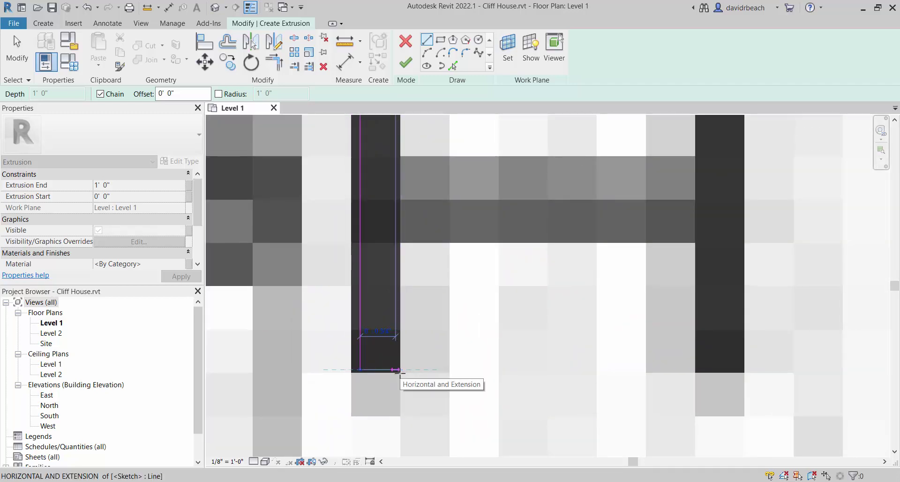
left_click(398, 370)
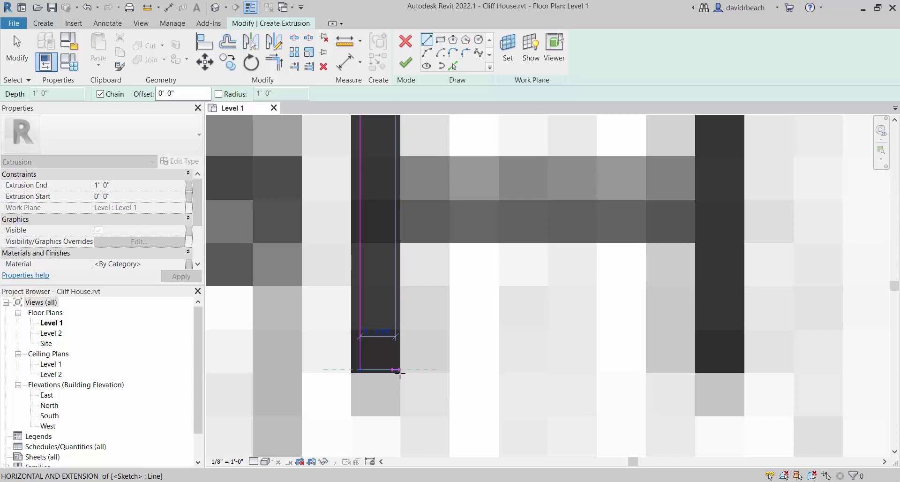
scroll(407, 310, "down", 4)
scroll(410, 285, "up", 1)
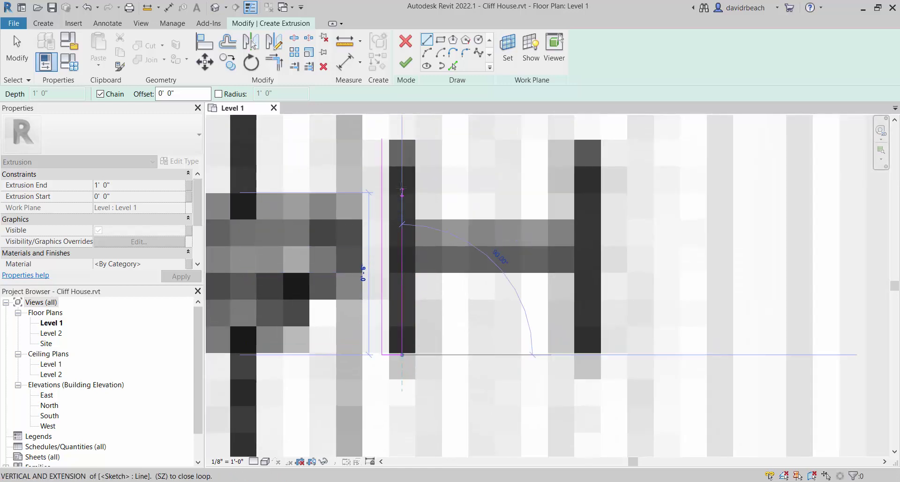
left_click(397, 136)
key("Escape")
key("Escape")
scroll(462, 245, "down", 4)
scroll(436, 308, "down", 4)
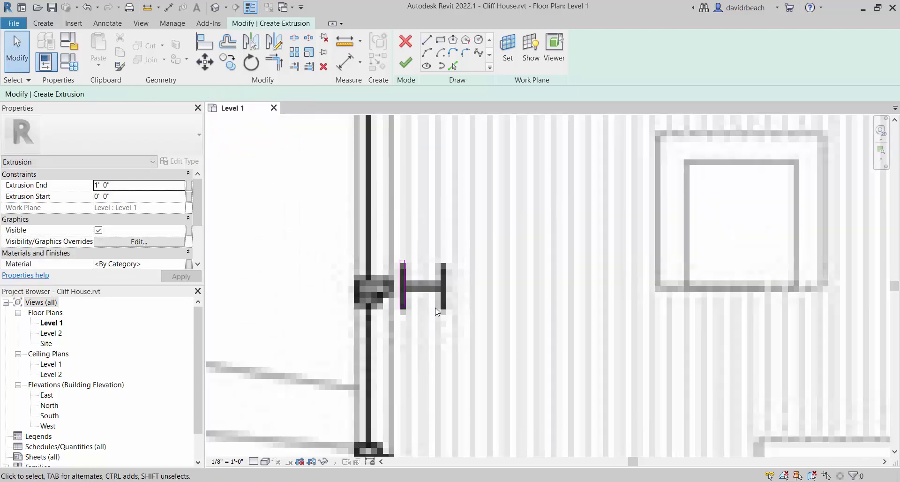
scroll(425, 264, "up", 6)
mouse_move(425, 263)
middle_mouse_down()
mouse_move(436, 259)
mouse_move(425, 256)
middle_mouse_up()
- Sketch a line along the web from the left flange to the right flange
left_click(427, 40)
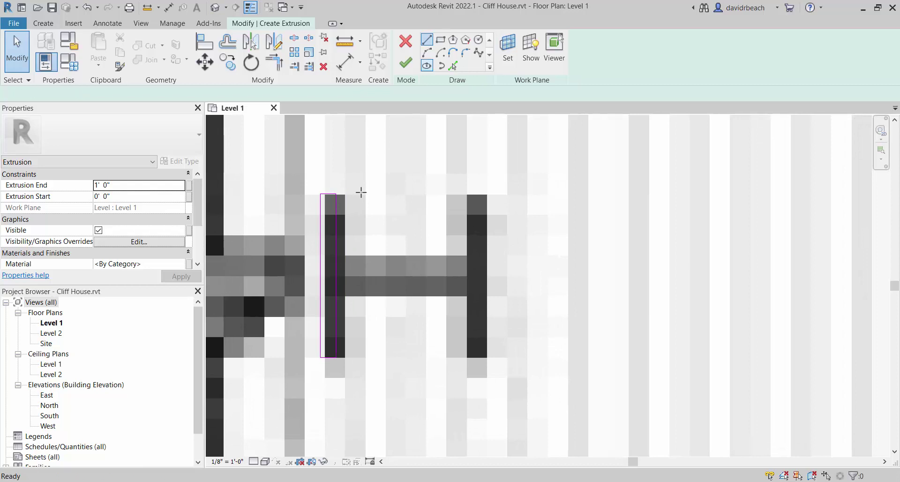
left_click(336, 275)
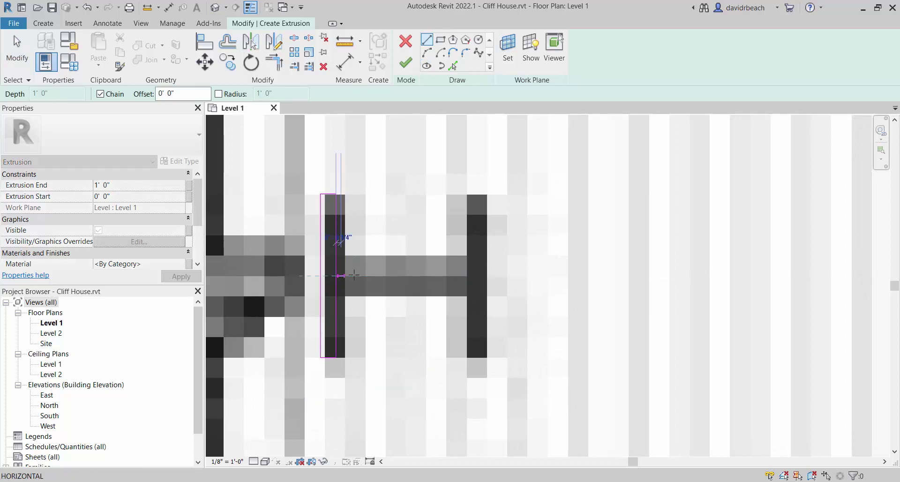
left_click(488, 276)
key("Escape")
key("Escape")
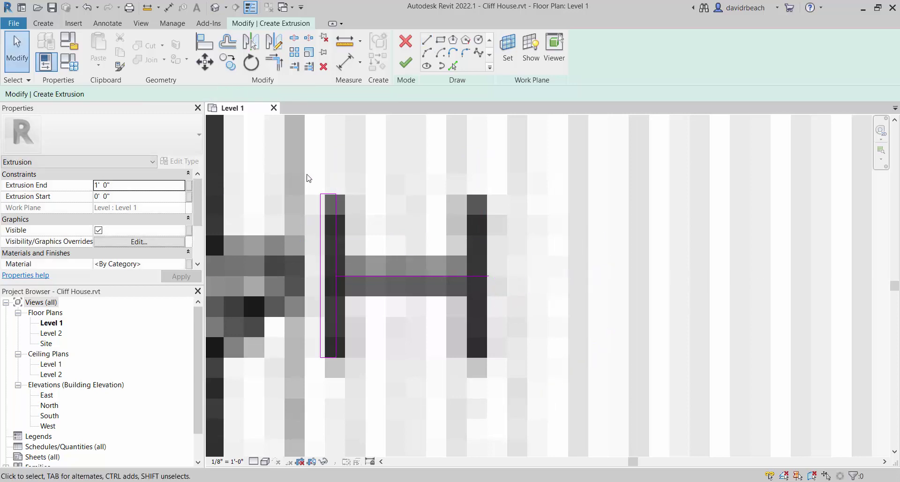
- Copy the four left-flange lines across to the right flange position
mouse_move(307, 176)
left_mouse_down()
mouse_move(322, 386)
mouse_move(369, 395)
left_mouse_up()
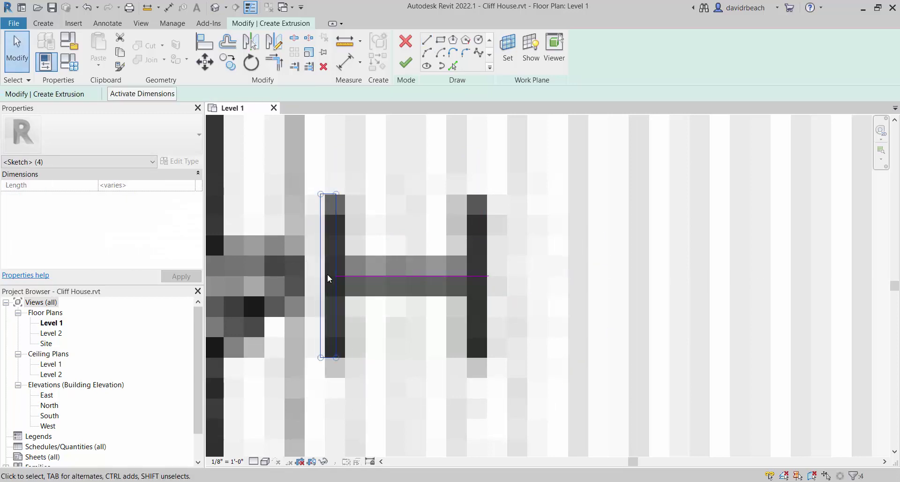
left_click(225, 62)
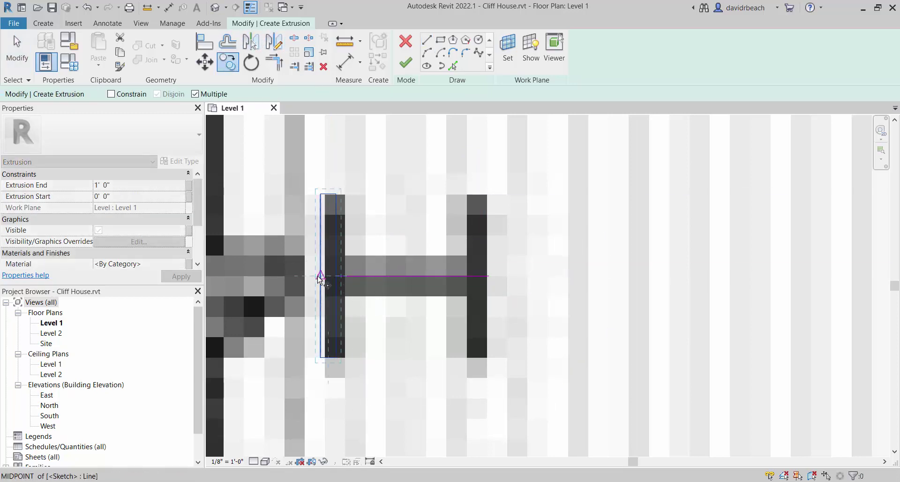
left_click(322, 277)
key("Escape")
left_click(227, 62)
left_click(336, 276)
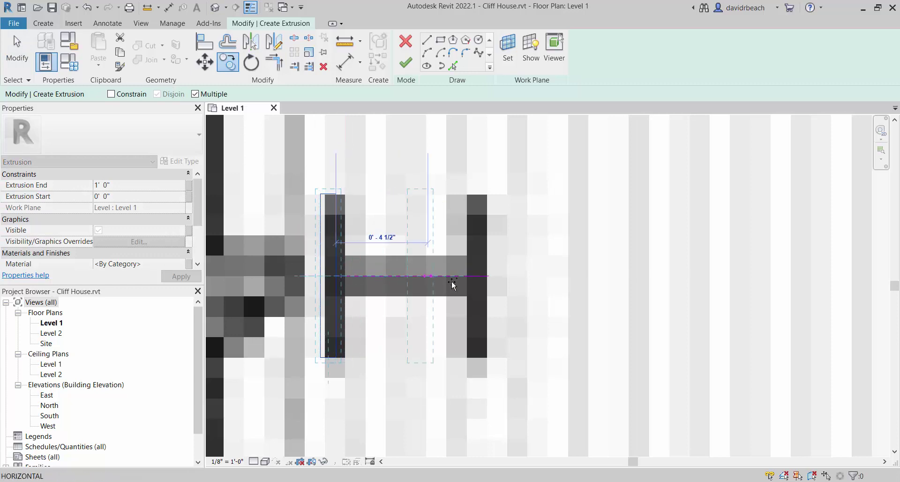
left_click(488, 276)
key("Escape")
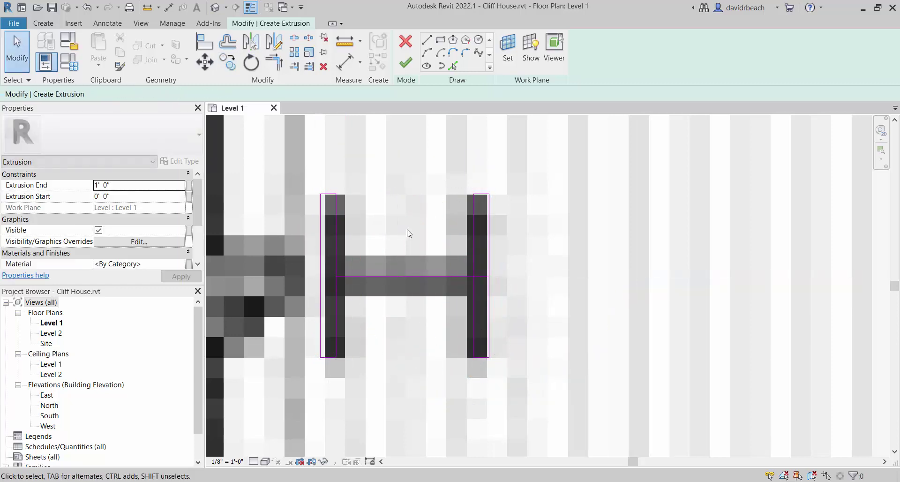
- Select a left flange line to check its dimensions, then clear the selection
scroll(398, 233, "down", 1)
scroll(397, 233, "down", 2)
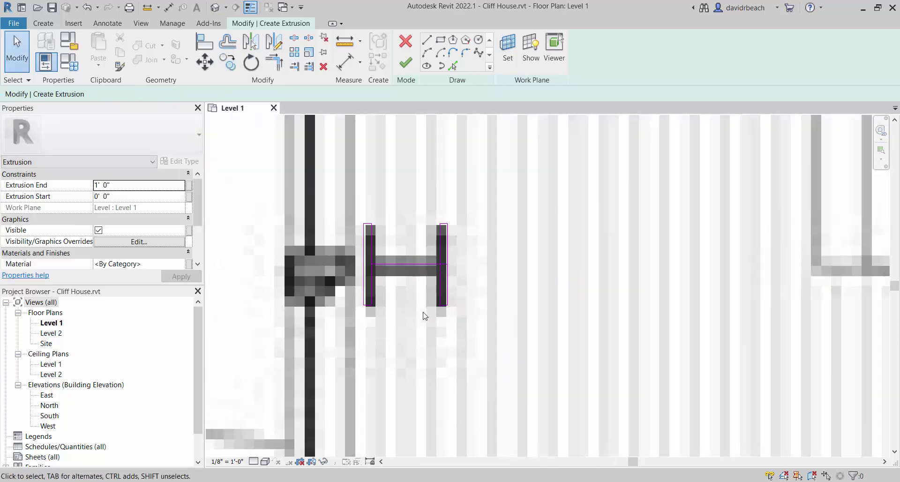
scroll(391, 238, "up", 3)
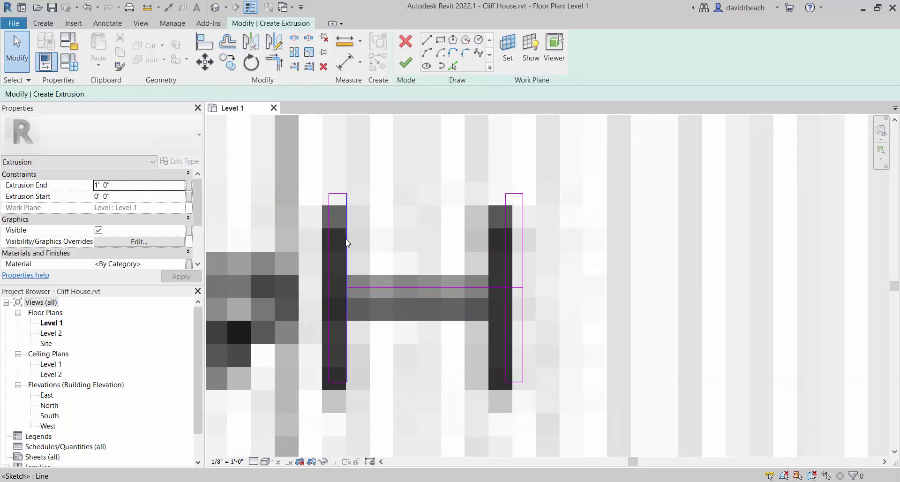
left_click(347, 243)
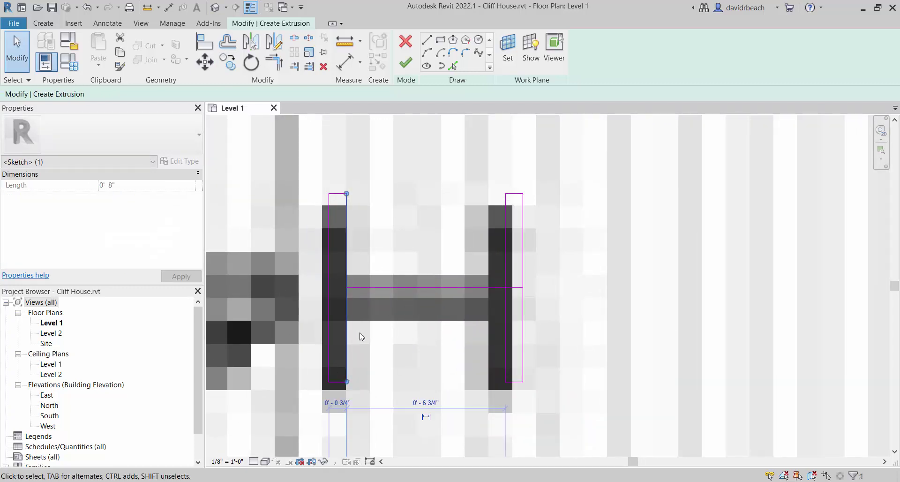
left_click(387, 342)
scroll(389, 339, "up", 2)
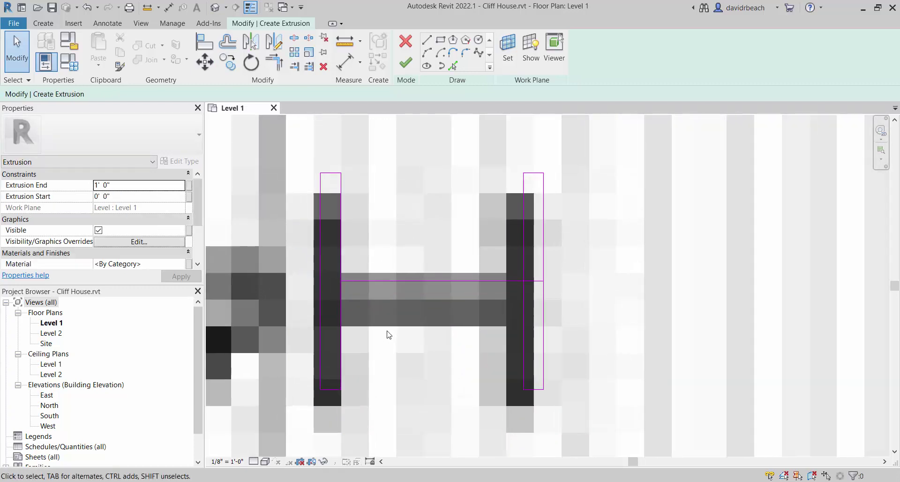
- Offset the web line 3/4" both above and below
left_click(228, 42)
left_click_drag(257, 89, 228, 93)
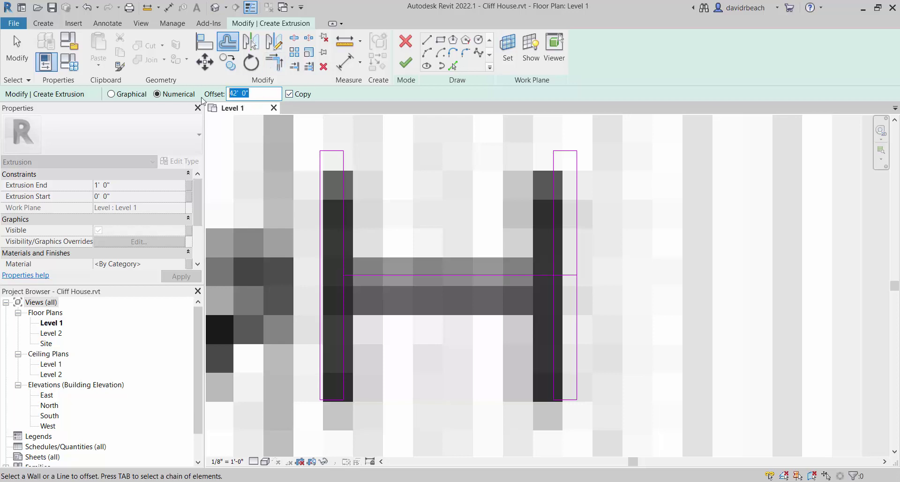
type(".75")
key("Return")
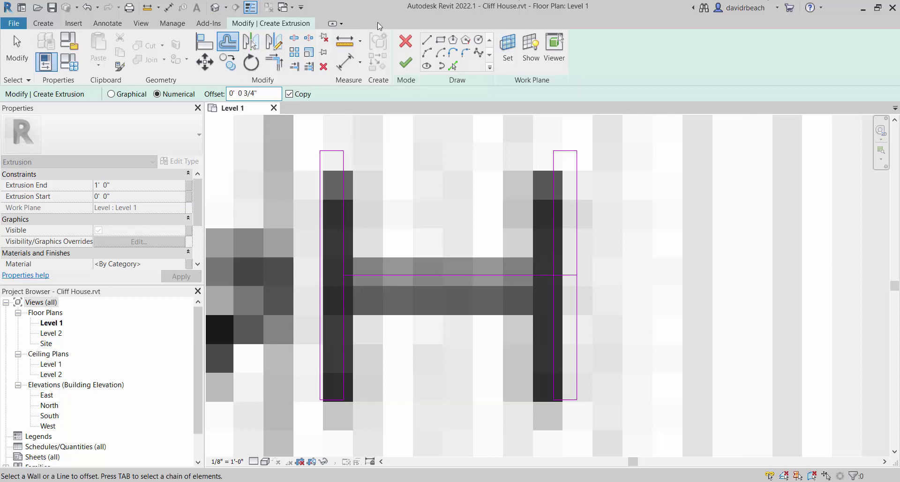
left_click(454, 270)
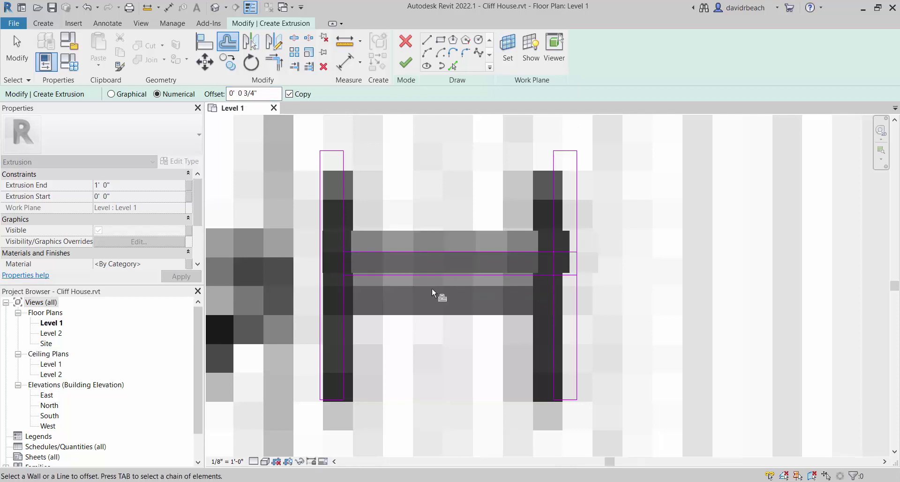
left_click(450, 280)
key("Escape")
- Select the web line and both offset lines to check them
scroll(498, 317, "up", 3)
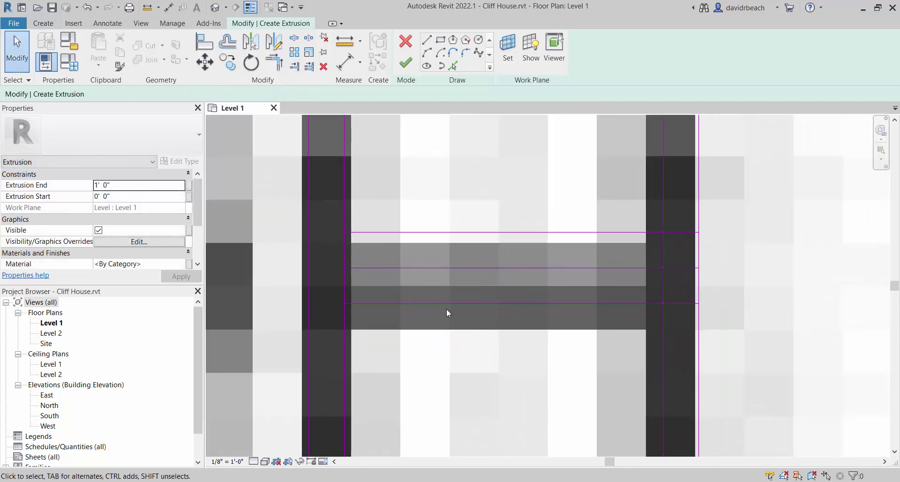
left_click(502, 268)
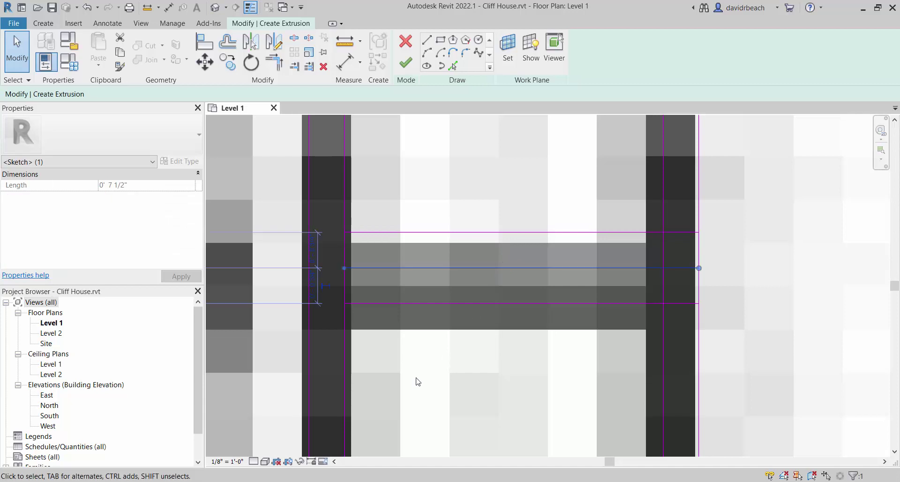
left_click(533, 232)
left_click(498, 304)
- Draw a short vertical line joining the two offset lines near the right flange
left_click(427, 39)
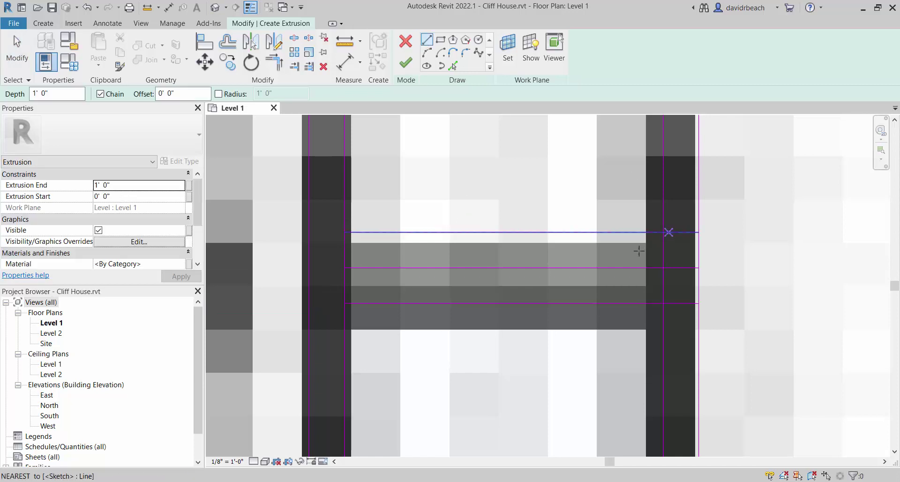
left_click(616, 232)
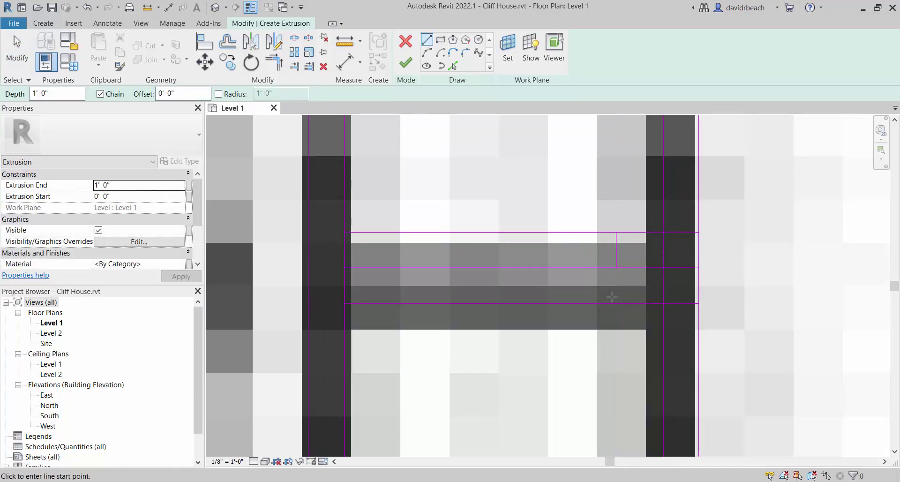
left_click(616, 268)
left_click(616, 303)
key("Escape")
key("Escape")
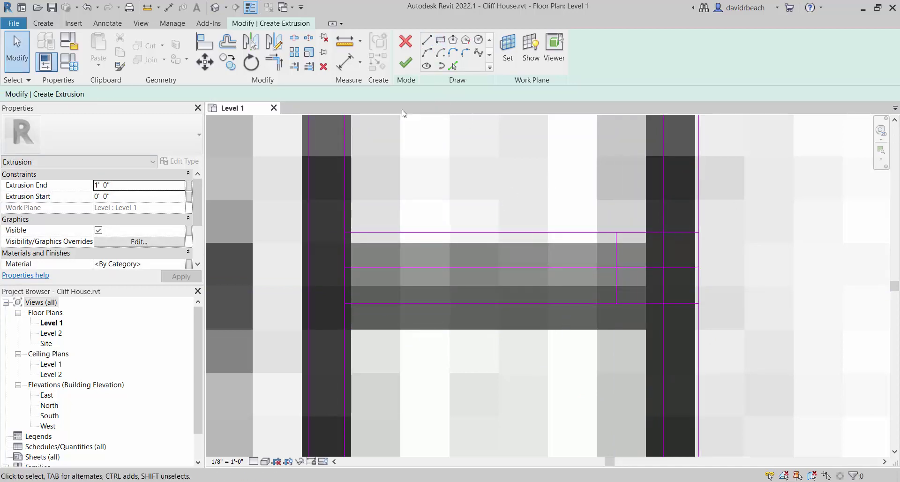
- Redraw the web's upper and lower edges from the vertical segment to the left flange
left_click(506, 232)
left_click(612, 249)
left_click(509, 295)
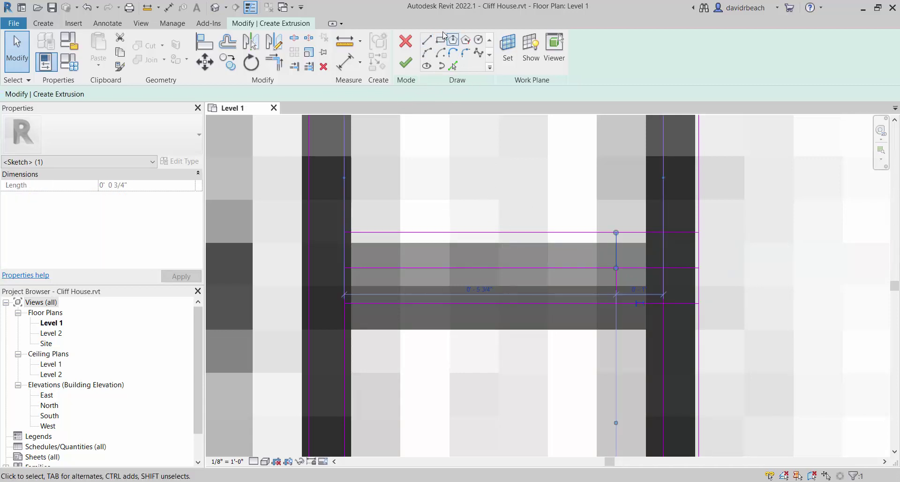
left_click(427, 39)
left_click(616, 249)
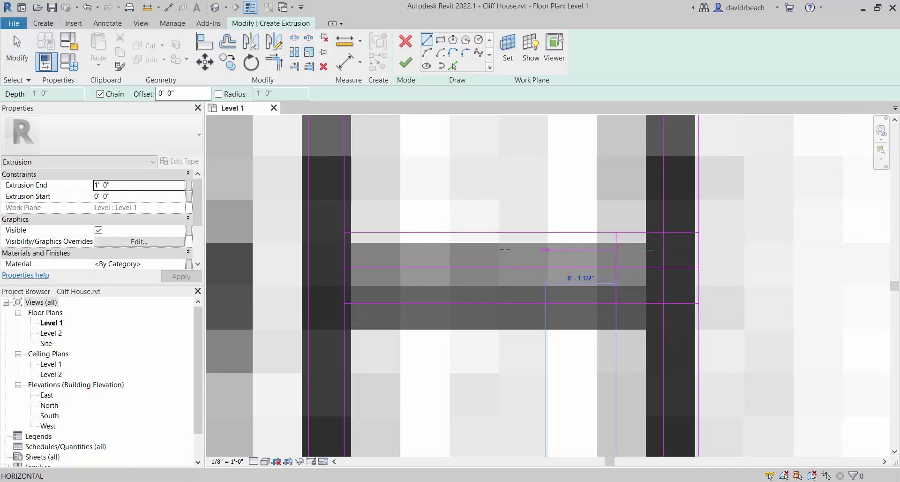
left_click(345, 249)
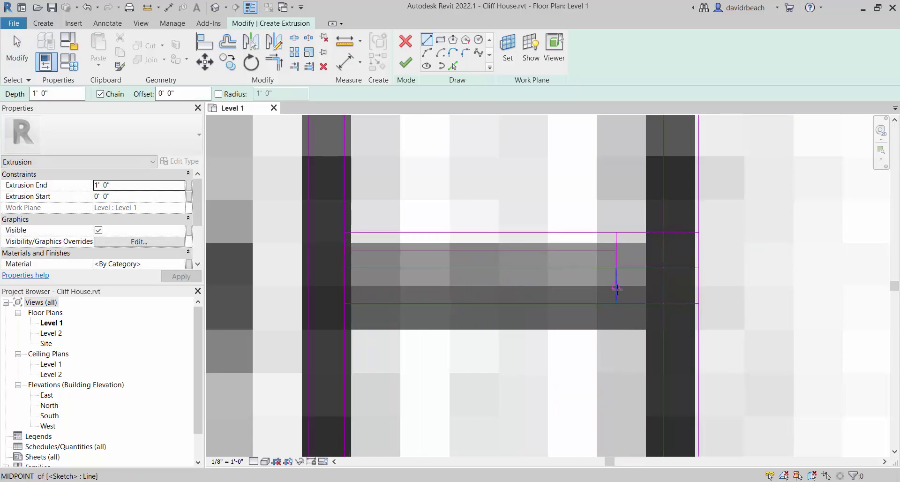
left_click(616, 285)
left_click(345, 285)
key("Escape")
key("Escape")
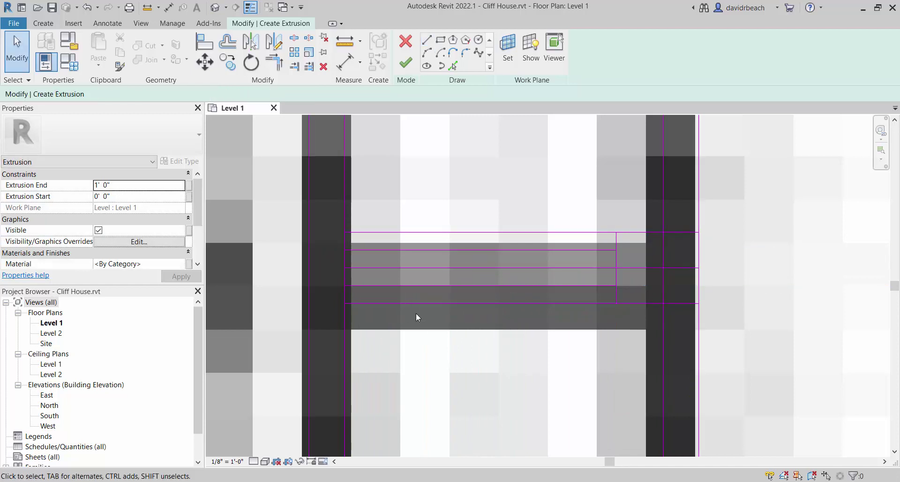
- Delete the two leftover horizontal lines
left_click(469, 268)
key("Delete")
left_click(499, 232)
key("Delete")
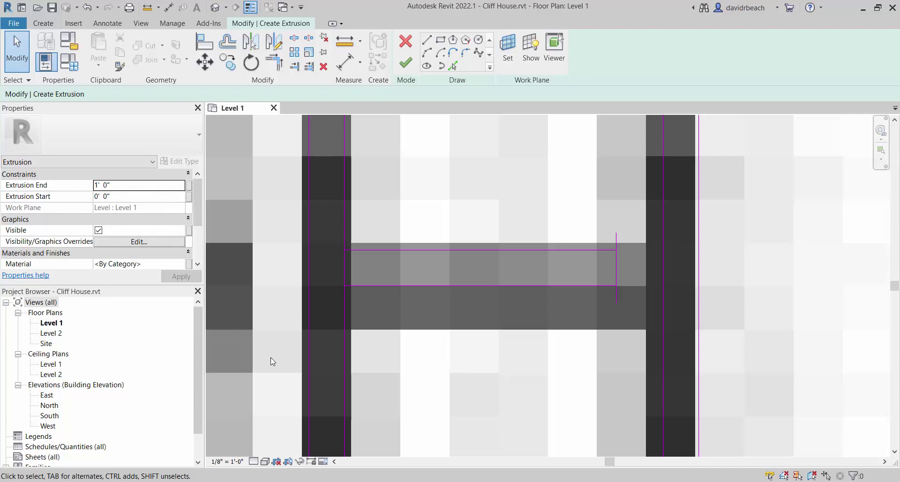
scroll(444, 213, "down", 2)
scroll(395, 247, "down", 2)
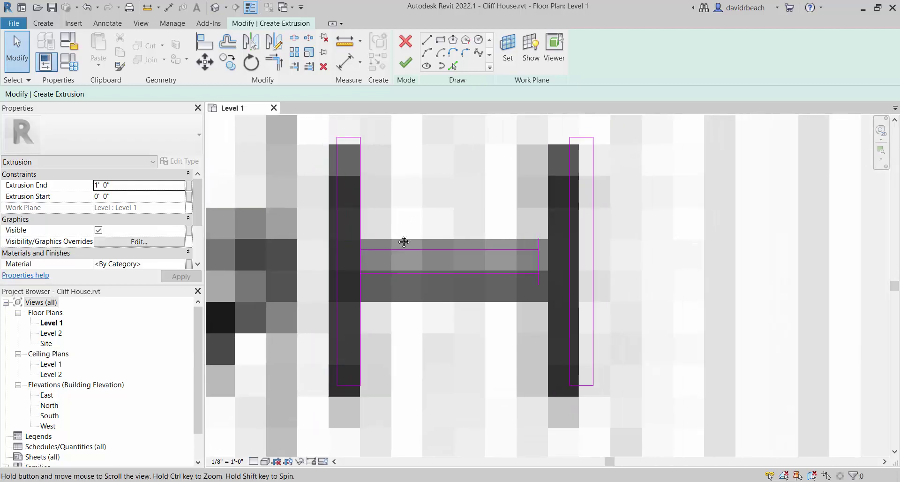
left_click(250, 8)
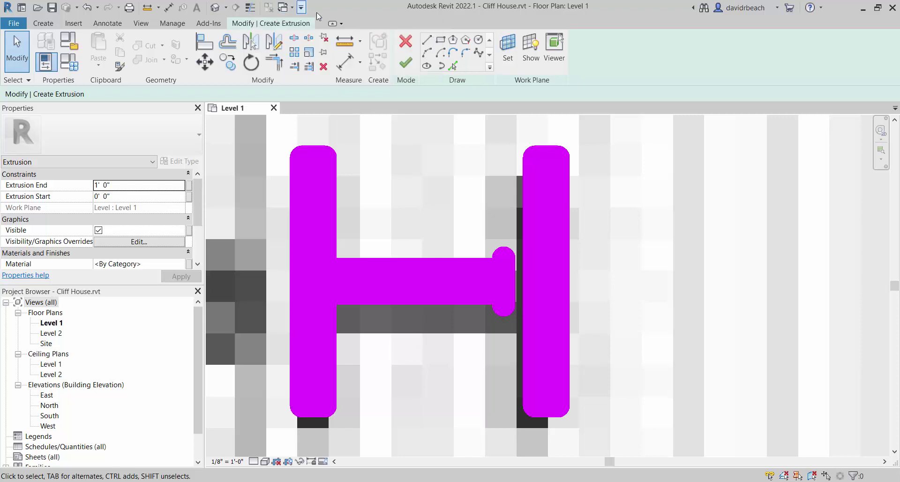
scroll(454, 348, "down", 2)
scroll(453, 348, "down", 2)
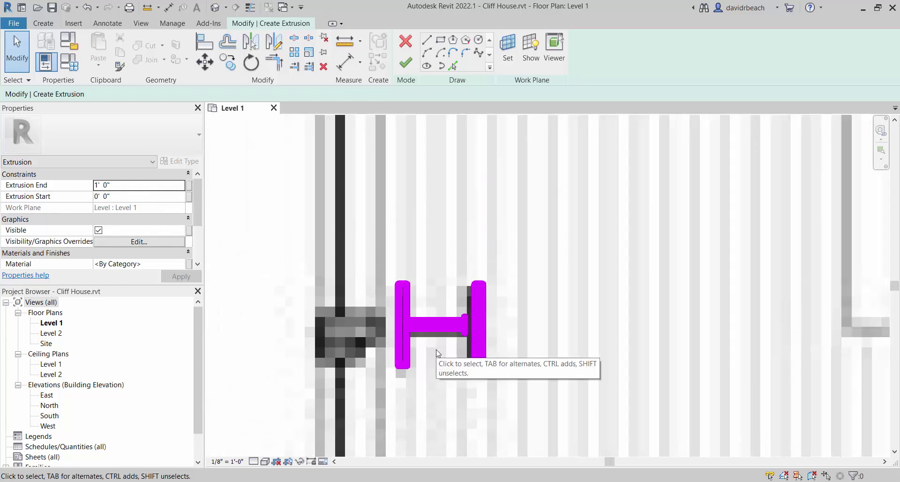
scroll(457, 360, "up", 2)
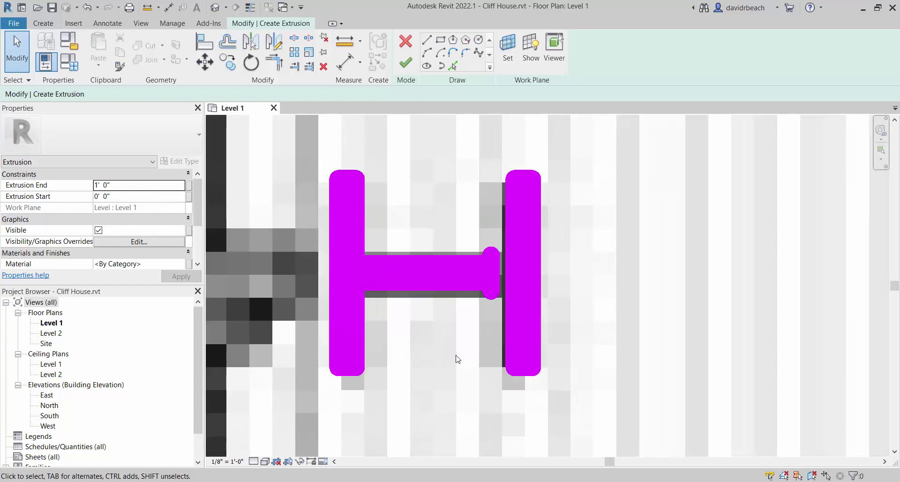
left_click(249, 6)
left_click(250, 7)
left_click(249, 7)
left_click(250, 8)
left_click(250, 7)
left_click(250, 7)
left_click(250, 7)
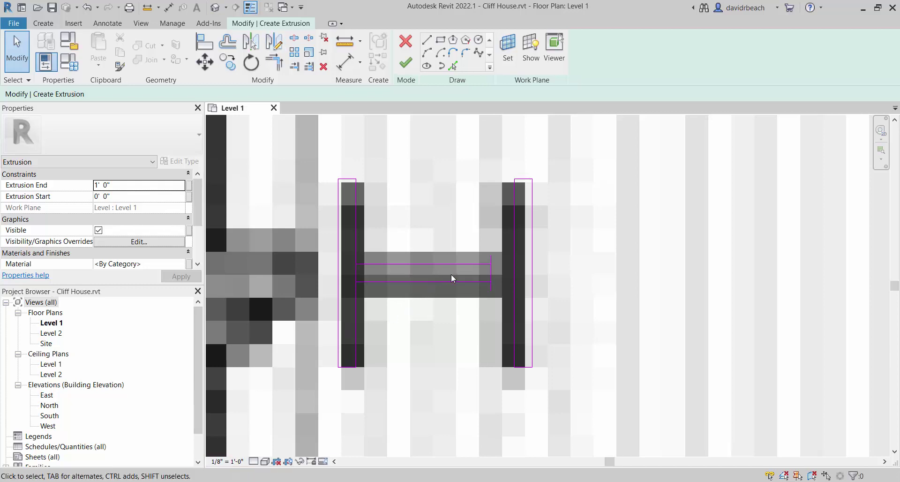
scroll(487, 280, "up", 5)
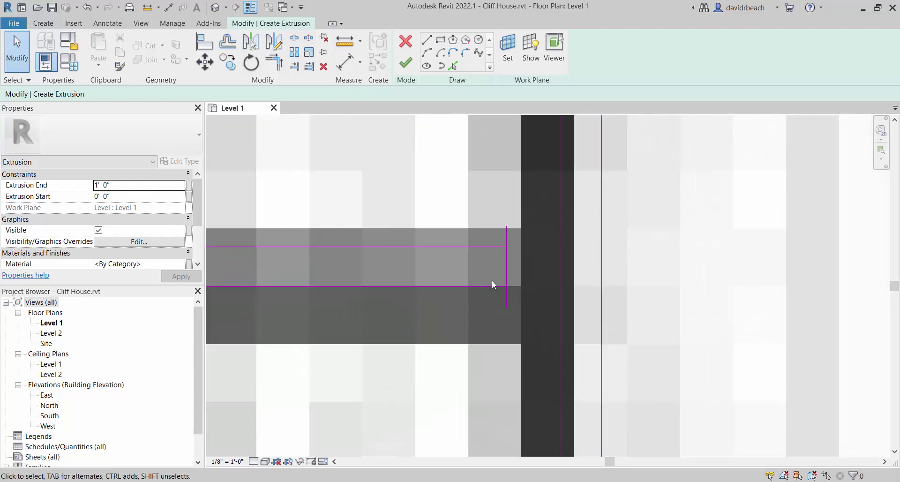
scroll(460, 281, "down", 4)
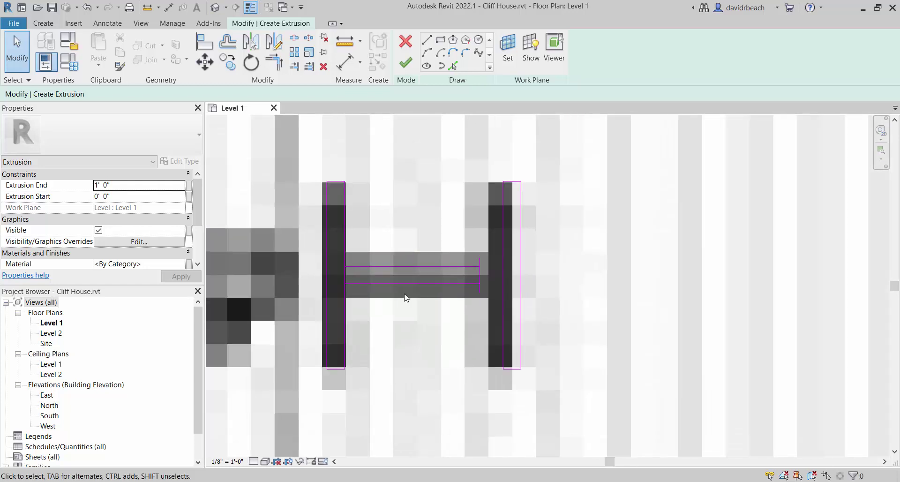
left_click(250, 8)
left_click(250, 7)
left_click(250, 8)
left_click(251, 9)
left_click(251, 10)
left_click(252, 10)
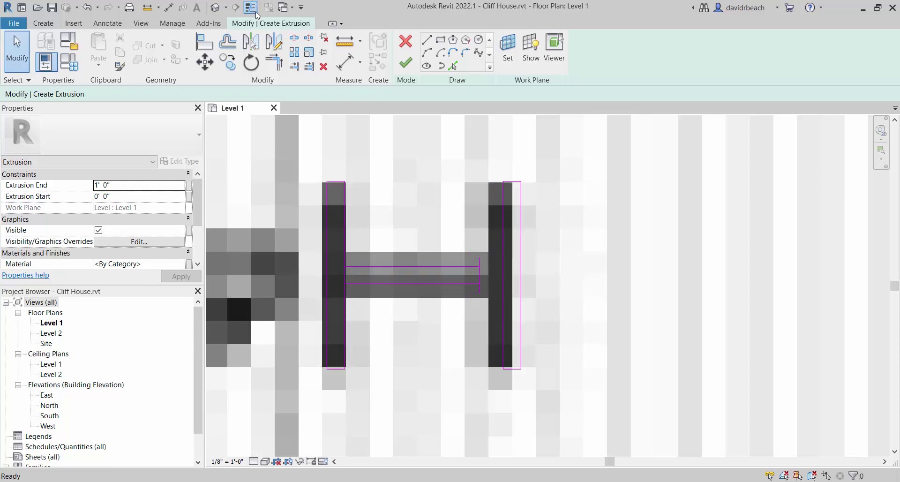
scroll(449, 305, "up", 2)
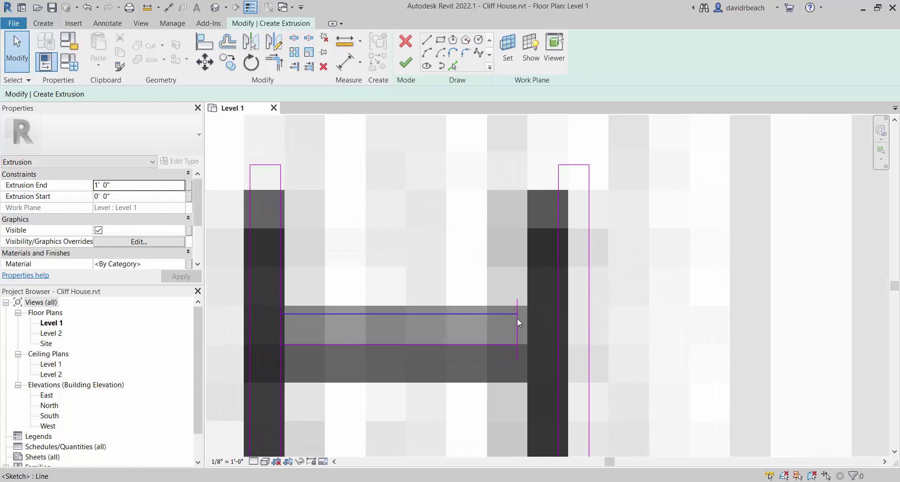
- Shorten the vertical line by lowering its top end
left_click_drag(519, 298, 543, 329)
middle_click_drag(449, 364, 463, 318)
scroll(463, 317, "down", 2)
scroll(452, 302, "up", 1)
scroll(452, 302, "up", 1)
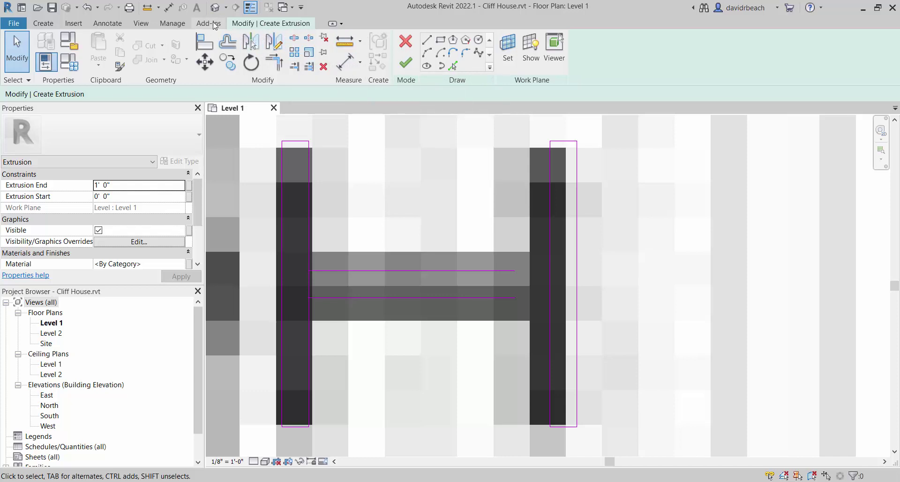
- Split the left and right flange lines where the web meets them
left_click(173, 23)
left_click(284, 24)
left_click(295, 40)
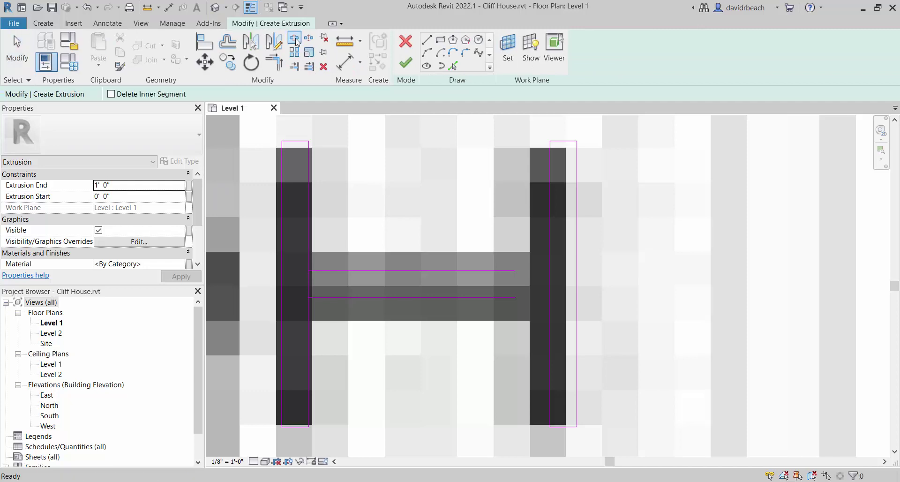
left_click(310, 277)
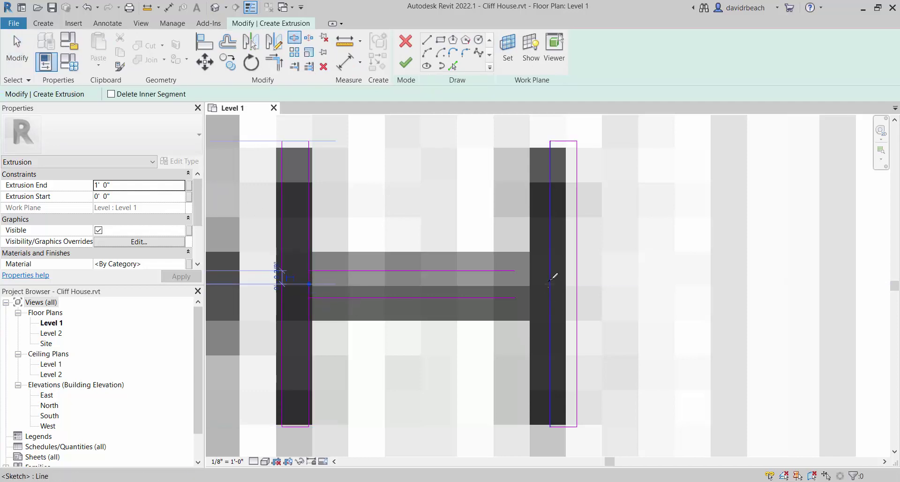
left_click(551, 284)
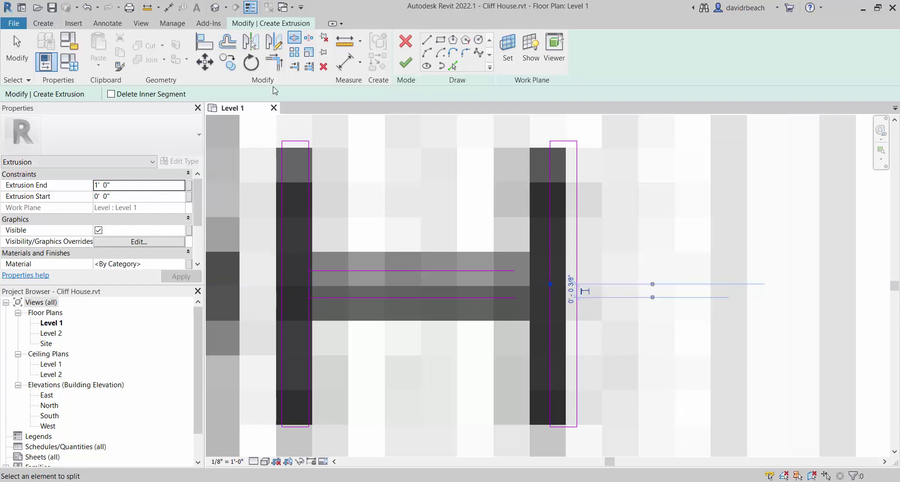
- Trim the web lines to corners with the right and left flange lines
left_click(274, 63)
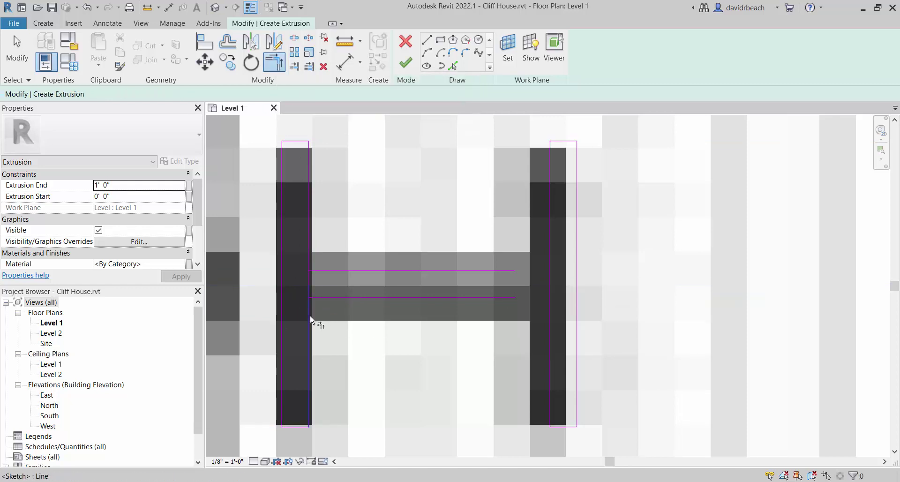
left_click(459, 298)
left_click(544, 337)
left_click(460, 271)
left_click(552, 247)
left_click(353, 270)
left_click(313, 240)
key("Escape")
scroll(337, 300, "down", 3)
scroll(399, 333, "down", 1)
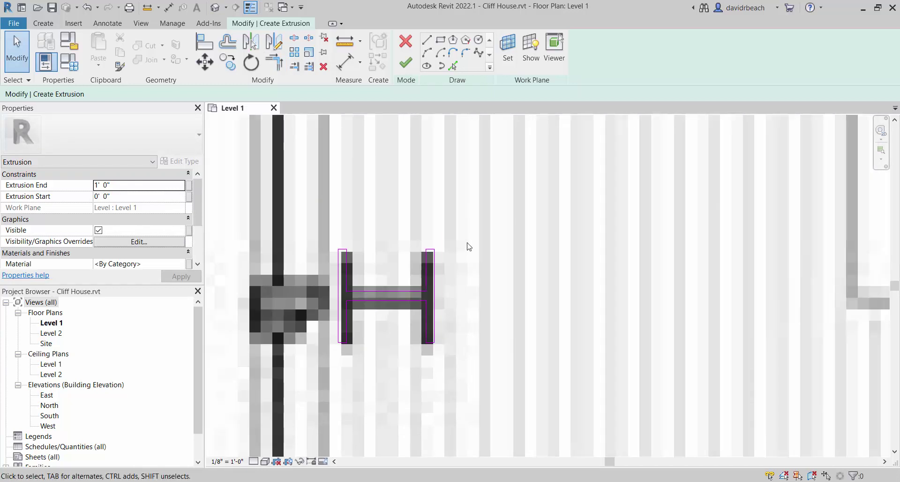
scroll(526, 244, "down", 4)
scroll(543, 241, "down", 2)
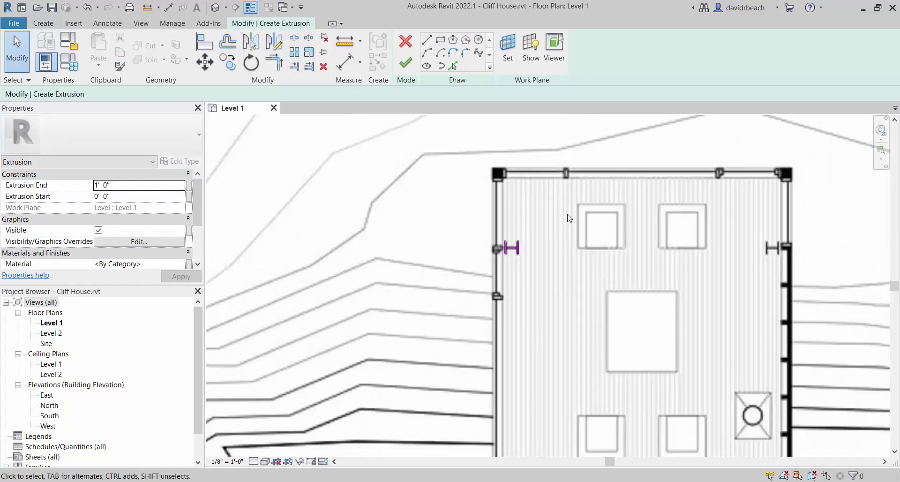
right_click(568, 214)
left_click(612, 221)
scroll(555, 266, "down", 6)
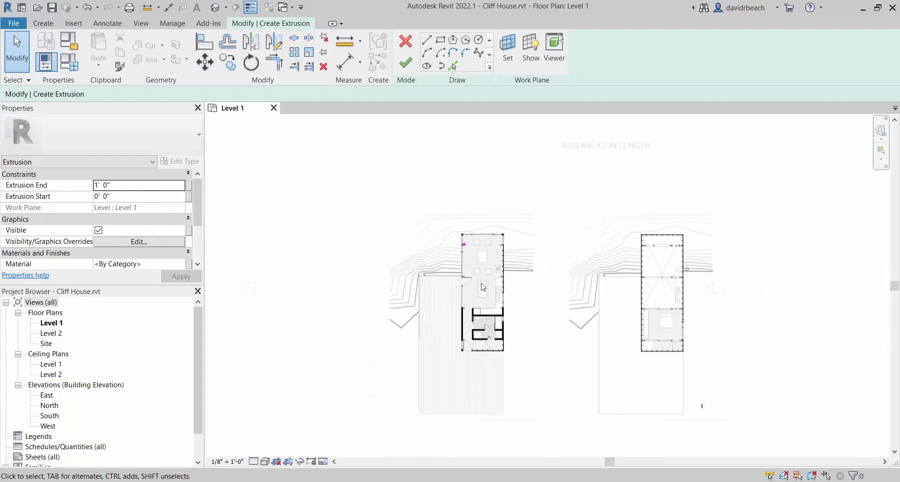
scroll(468, 246, "up", 7)
scroll(424, 242, "up", 7)
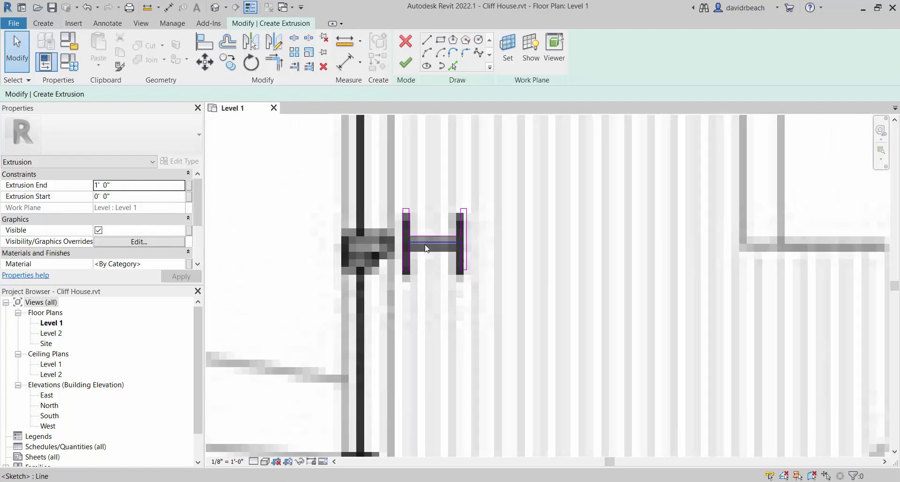
scroll(454, 188, "down", 2)
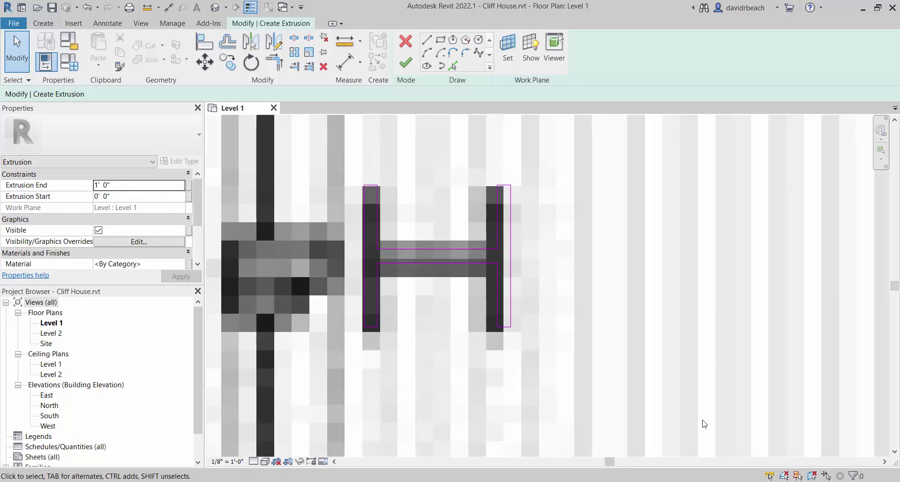
scroll(614, 228, "down", 1)
scroll(612, 229, "down", 7)
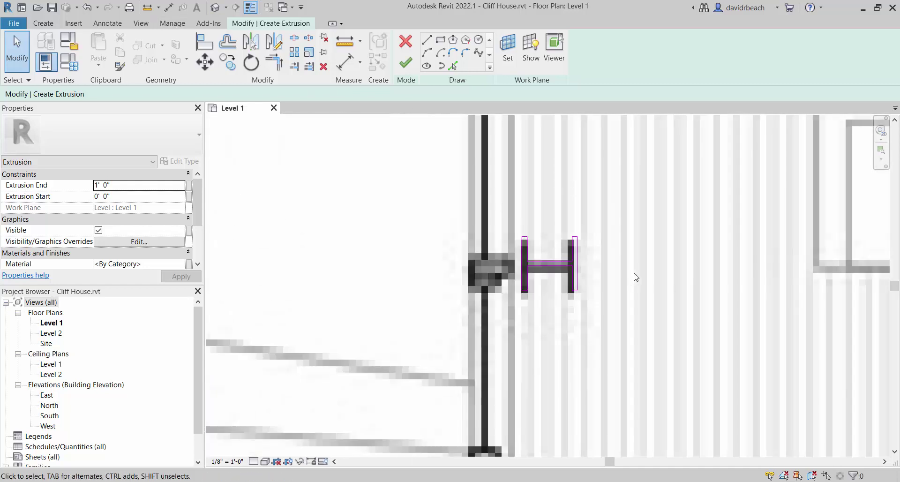
scroll(609, 292, "down", 5)
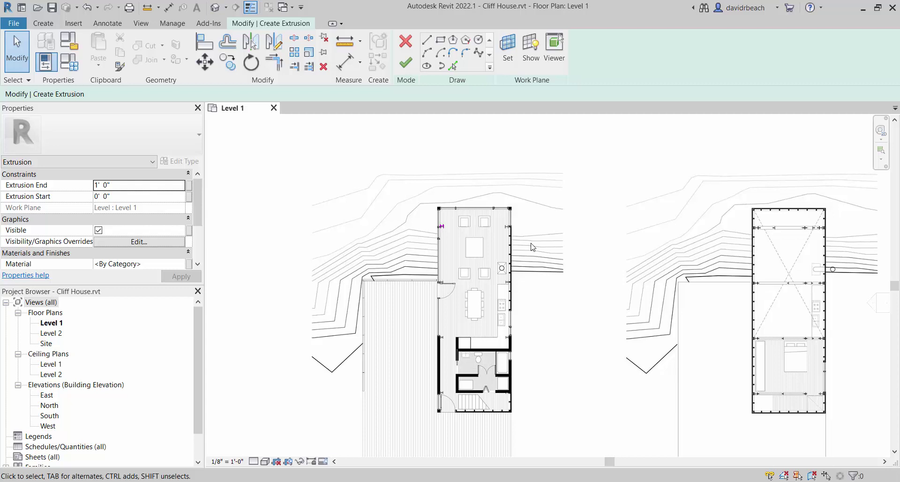
middle_click_drag(469, 202, 472, 203)
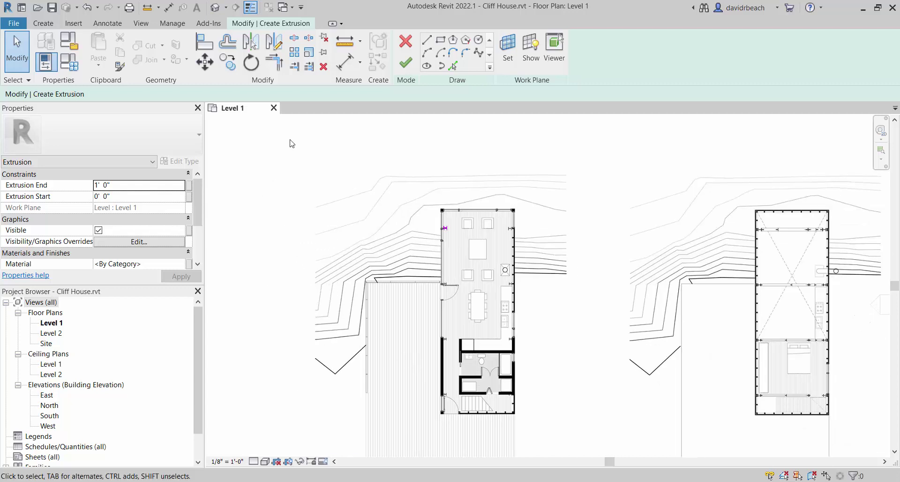
scroll(443, 229, "up", 8)
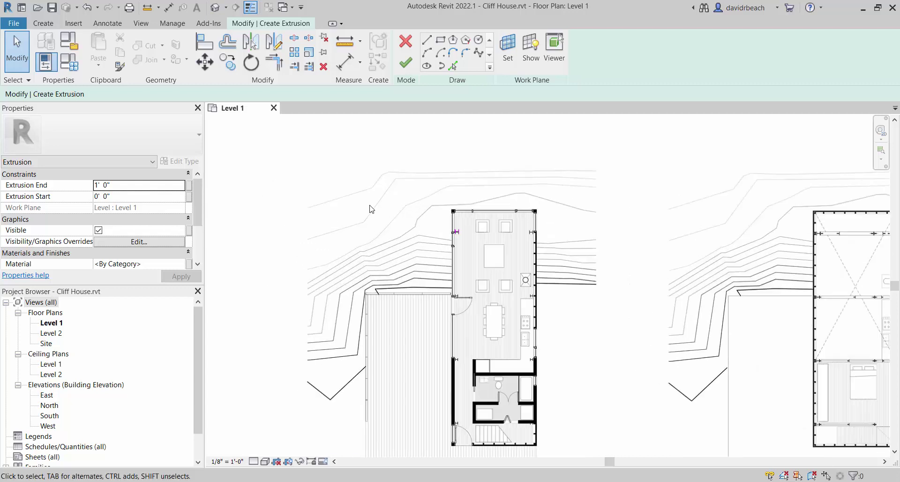
scroll(518, 223, "up", 4)
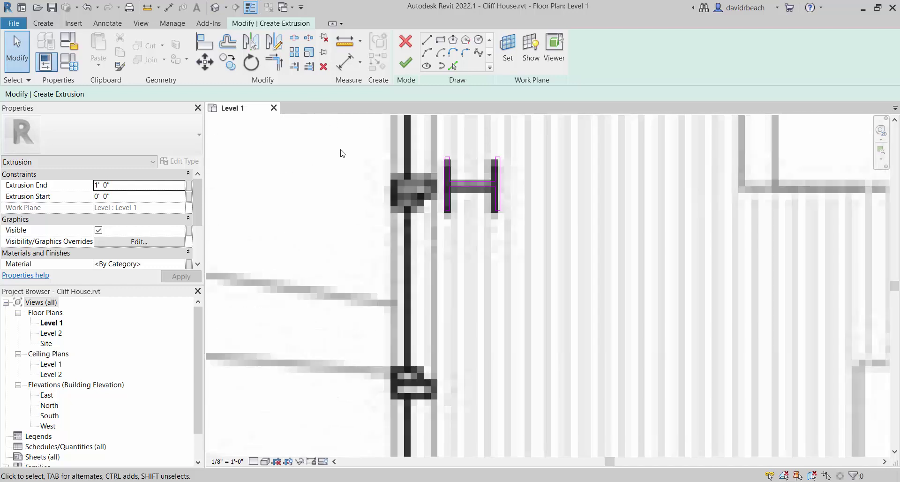
left_click_drag(352, 137, 589, 235)
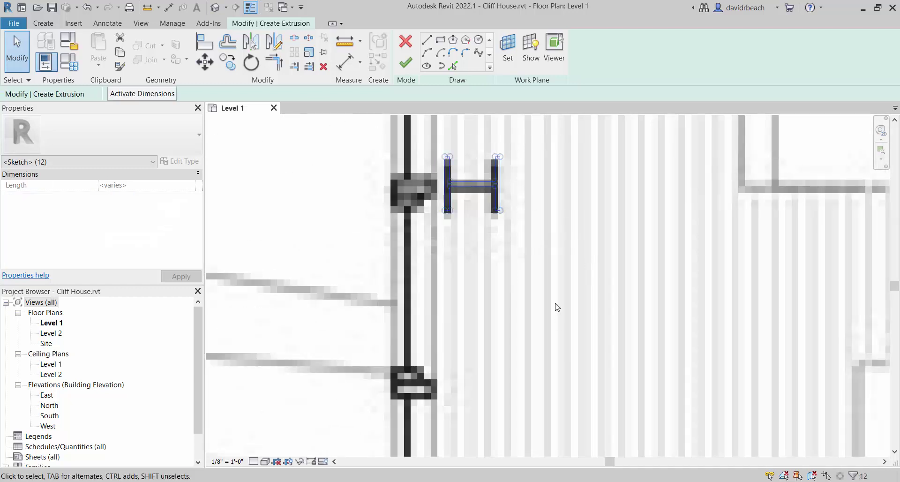
left_click(537, 295)
scroll(528, 277, "up", 4)
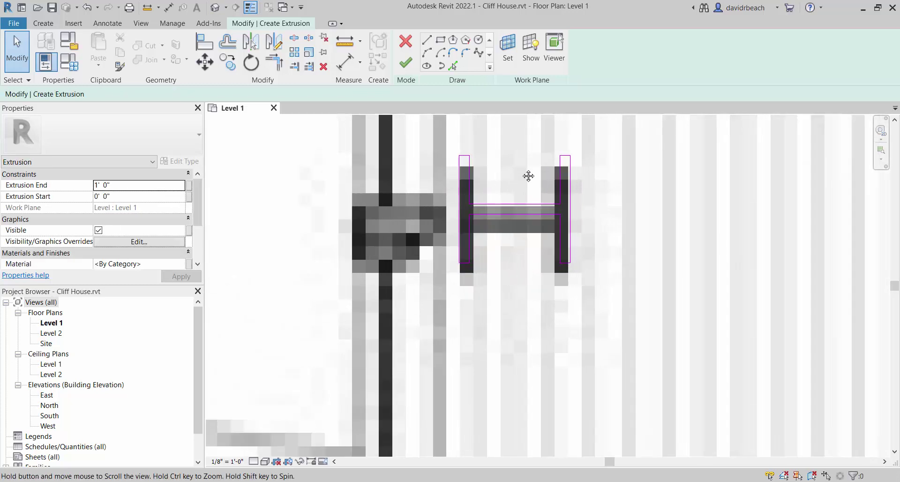
middle_click_drag(505, 191, 436, 210)
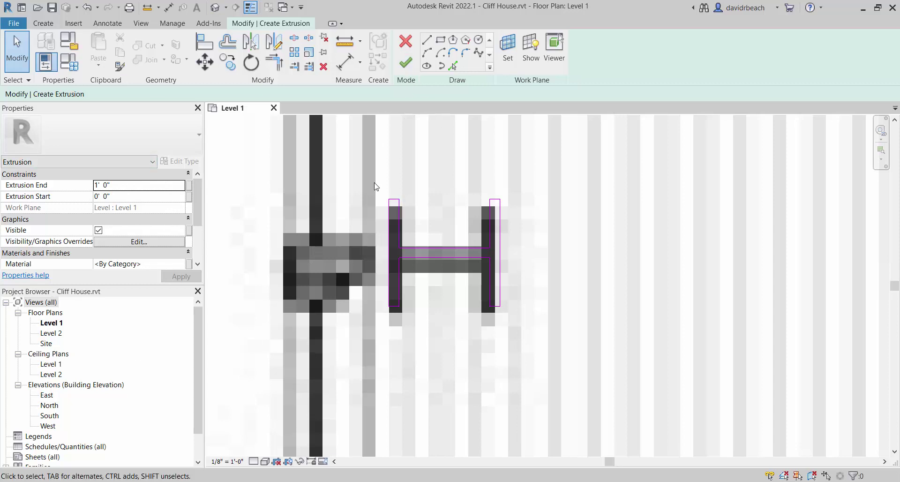
mouse_move(369, 174)
left_mouse_down()
mouse_move(496, 334)
mouse_move(552, 360)
left_mouse_up()
left_click(223, 183)
- Set the I-beam Extrusion End to 12' 0" and finish the sketch into a solid extrusion
left_click(146, 185)
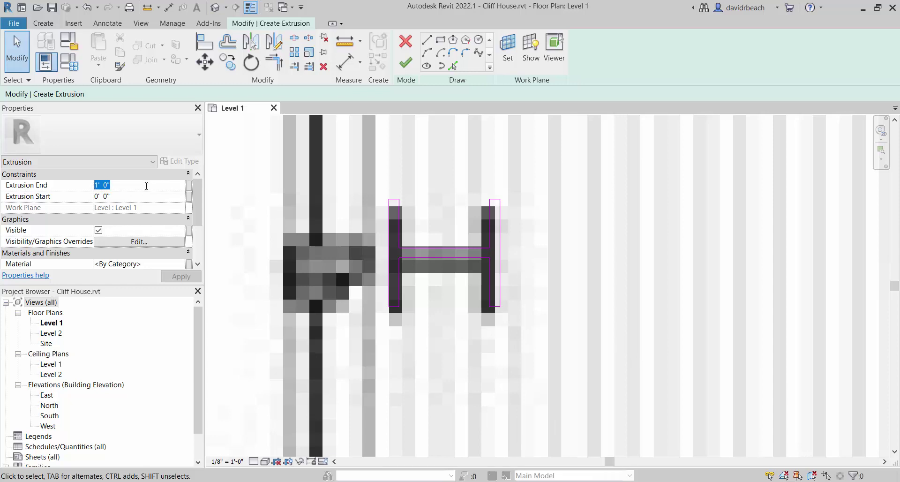
type("12' 0\"")
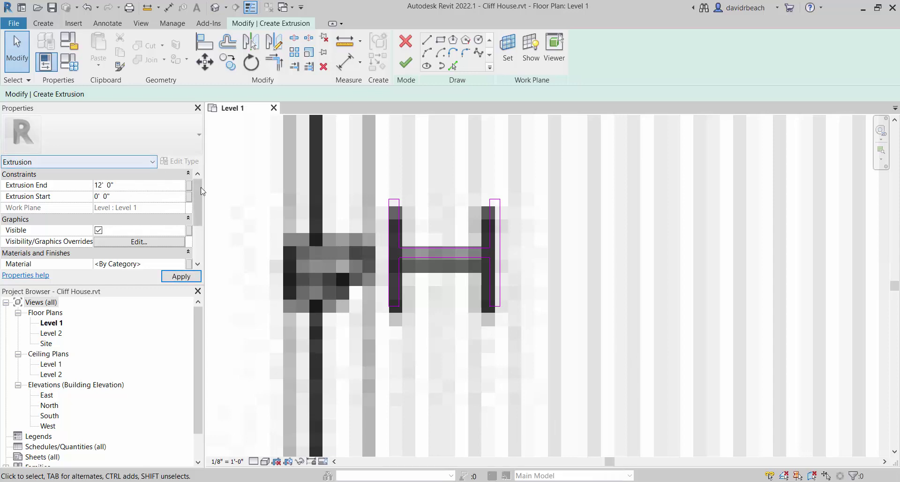
key("Return")
left_click(406, 63)
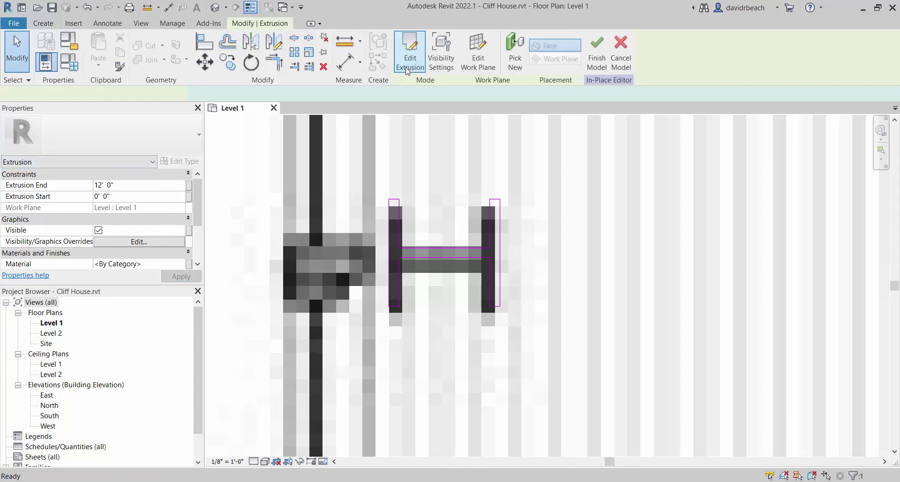
scroll(428, 174, "down", 3)
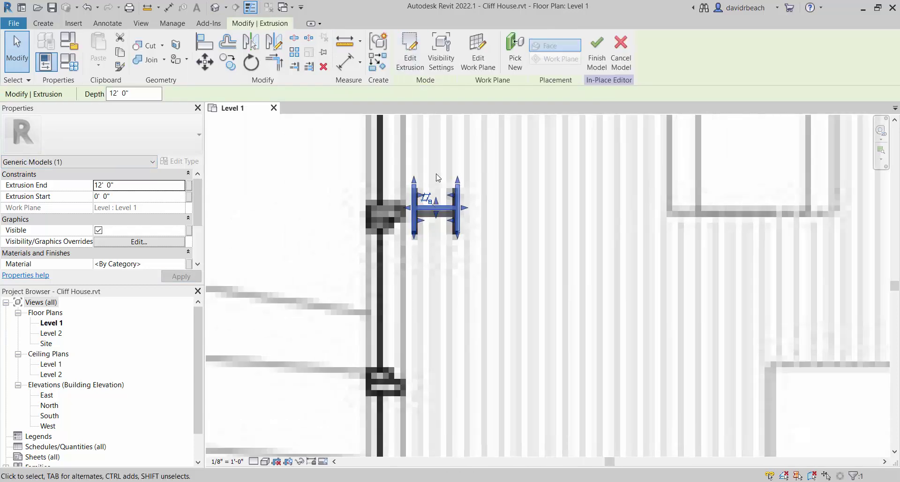
left_click(523, 222)
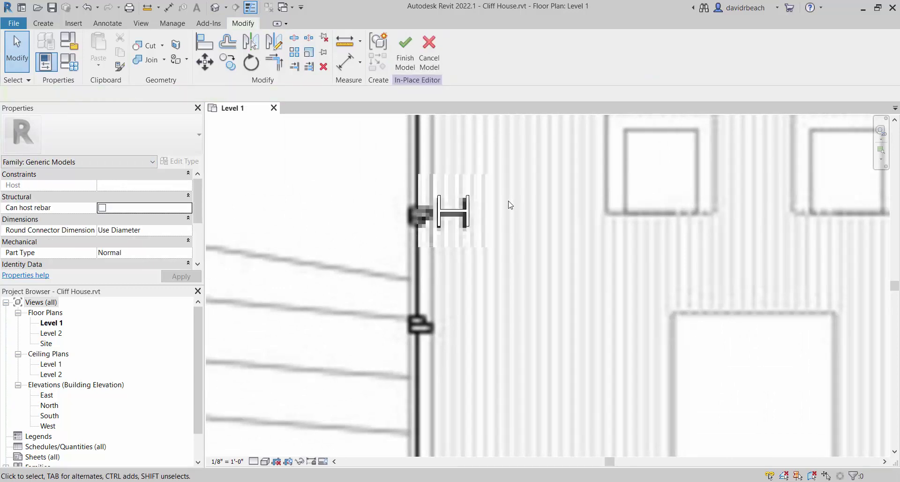
scroll(510, 205, "down", 5)
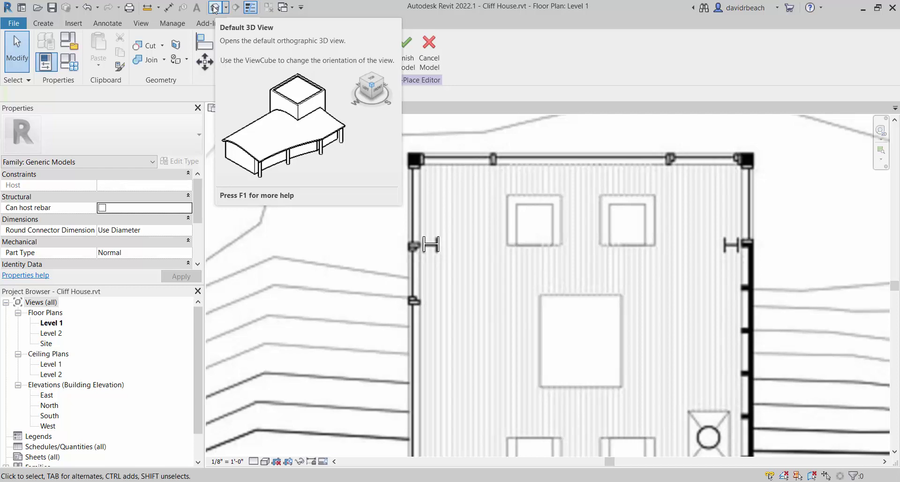
- Switch to the default 3D view, pan to the beam, and finish the in-place I-beam model
left_click(214, 9)
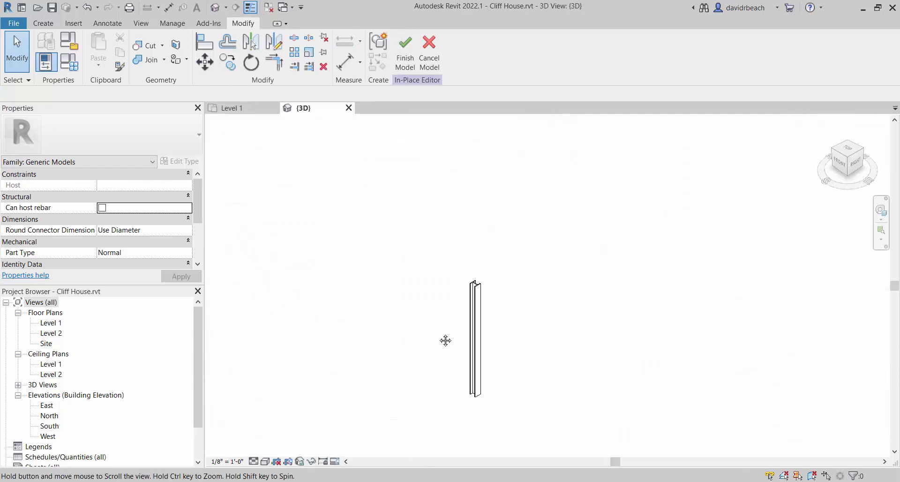
middle_click_drag(454, 327, 502, 260)
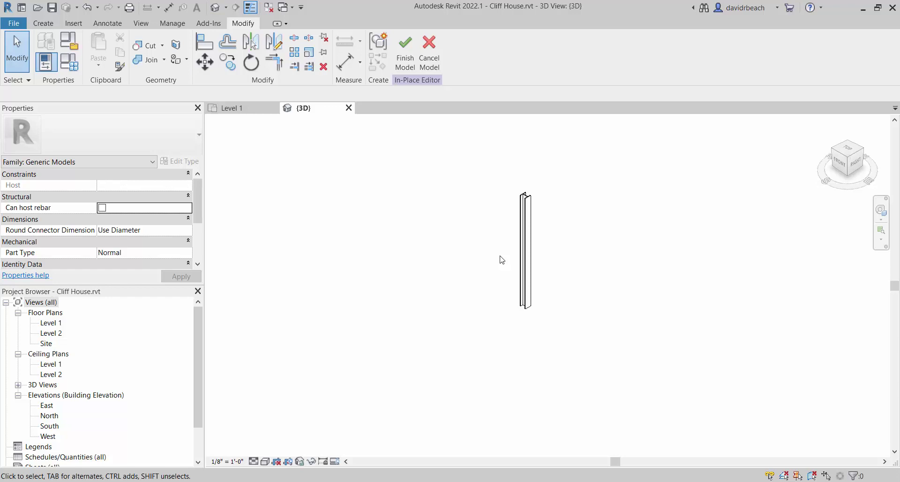
left_click(406, 53)
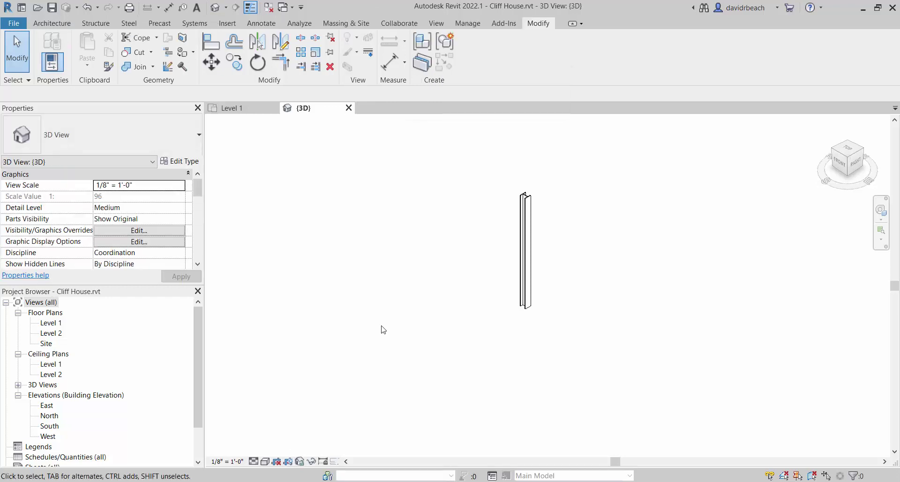